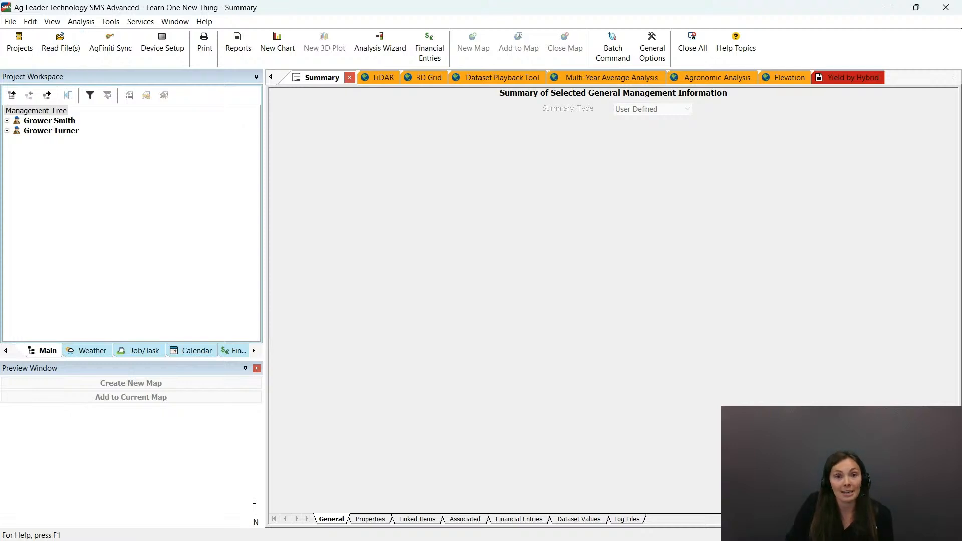
# Open the LiDAR map and locate the command for downloading LiDAR data from the Internet
pyautogui.click(382, 78)
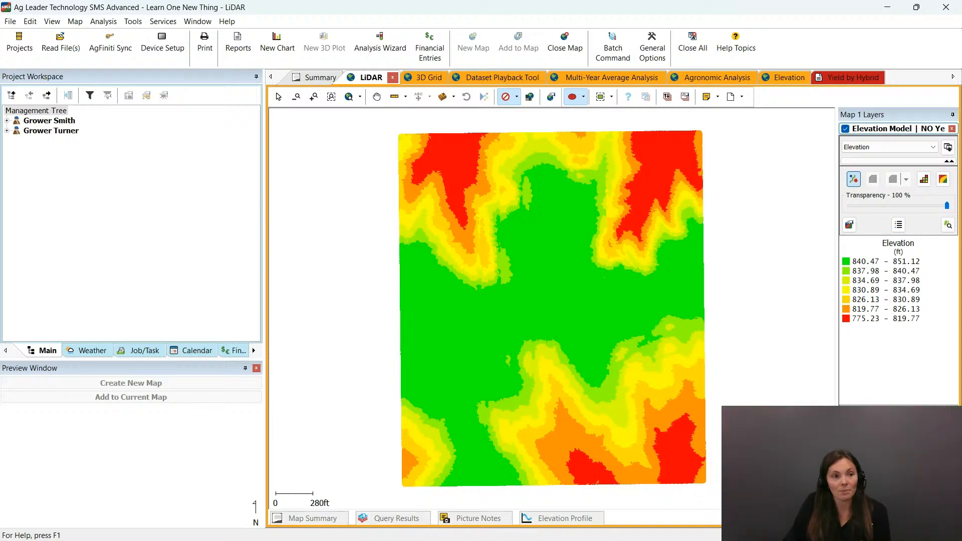
pyautogui.click(10, 21)
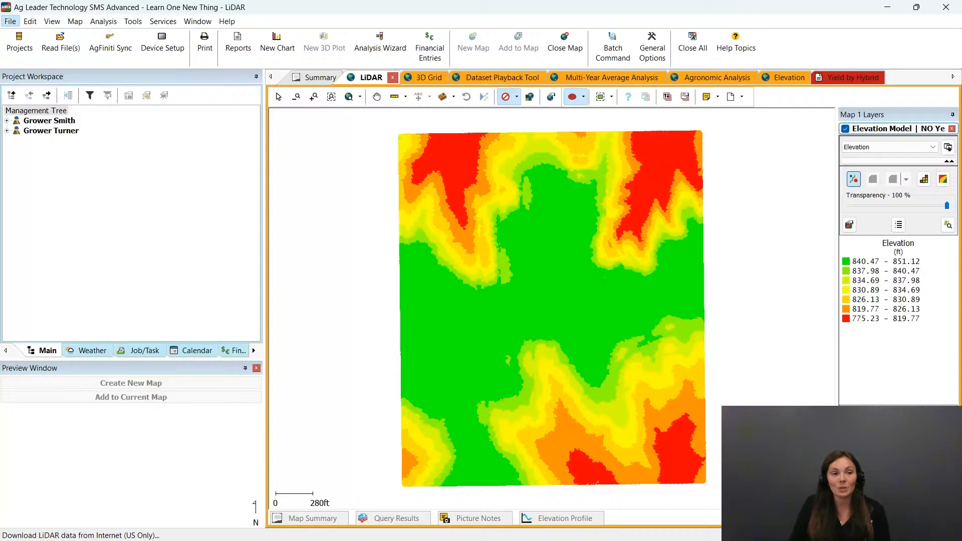
pyautogui.click(175, 220)
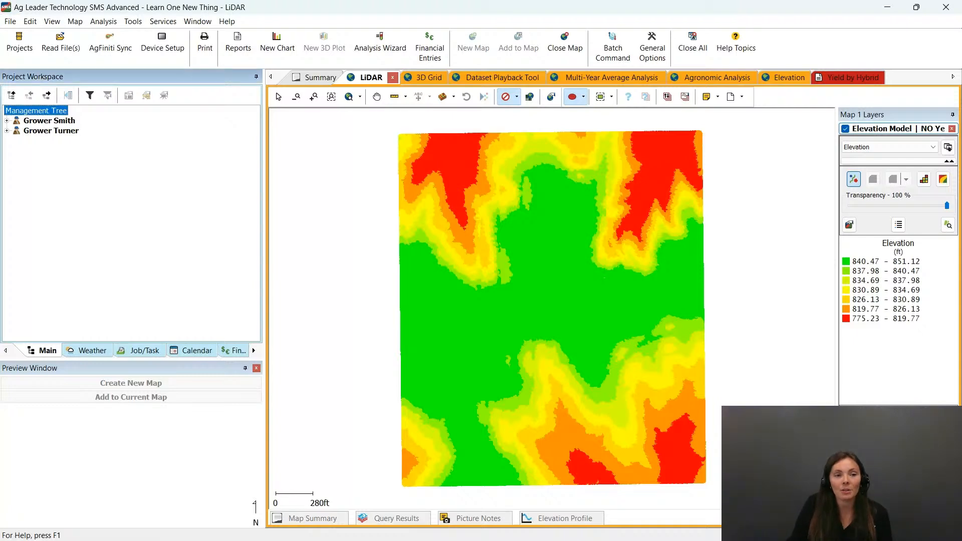
# Expand the first grower's Home farm down to the East McMains field's NO Year data and select its Elevation Model
pyautogui.doubleClick(49, 121)
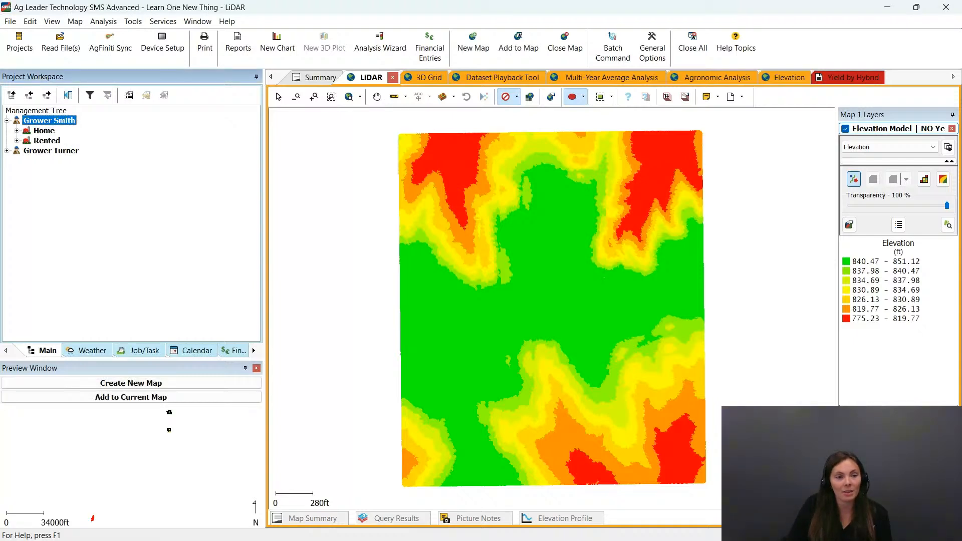
pyautogui.doubleClick(44, 131)
pyautogui.doubleClick(69, 141)
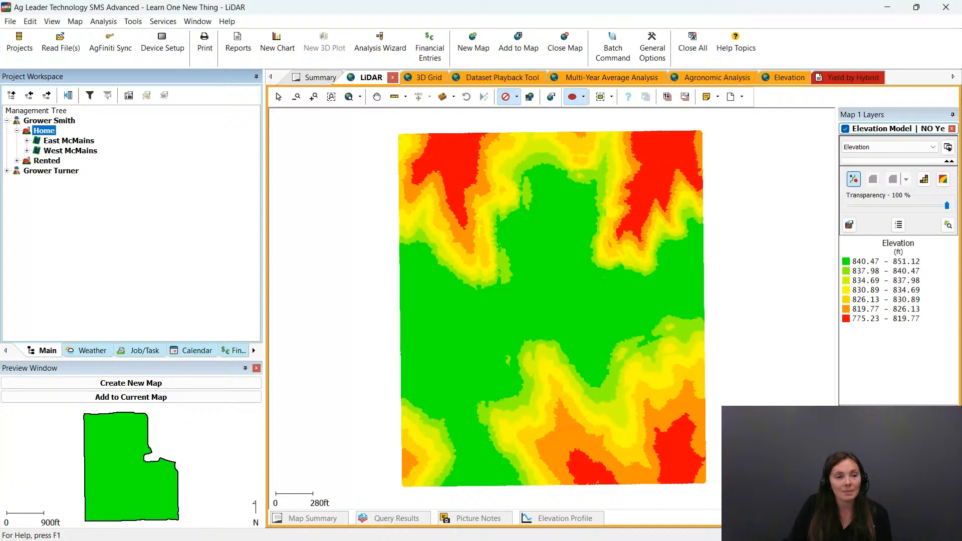
pyautogui.doubleClick(69, 121)
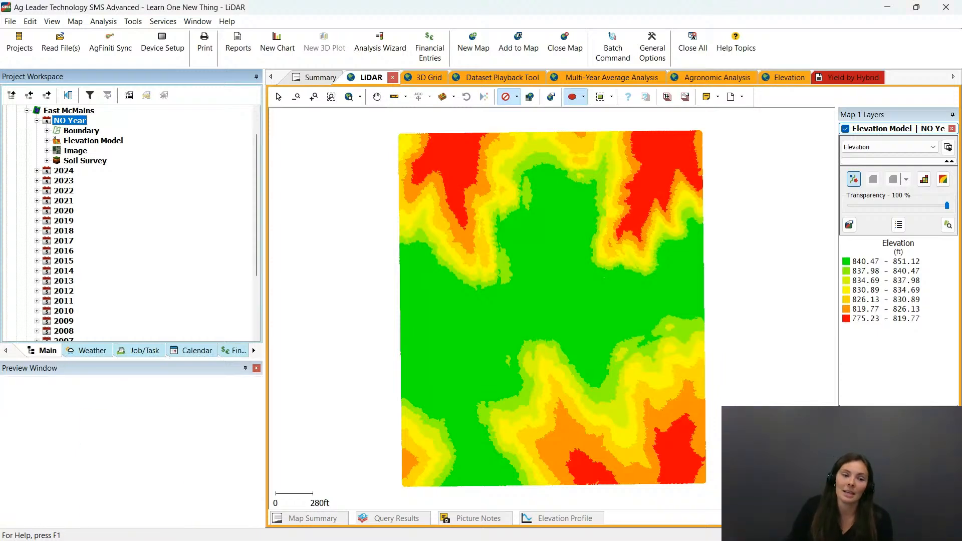
pyautogui.click(93, 140)
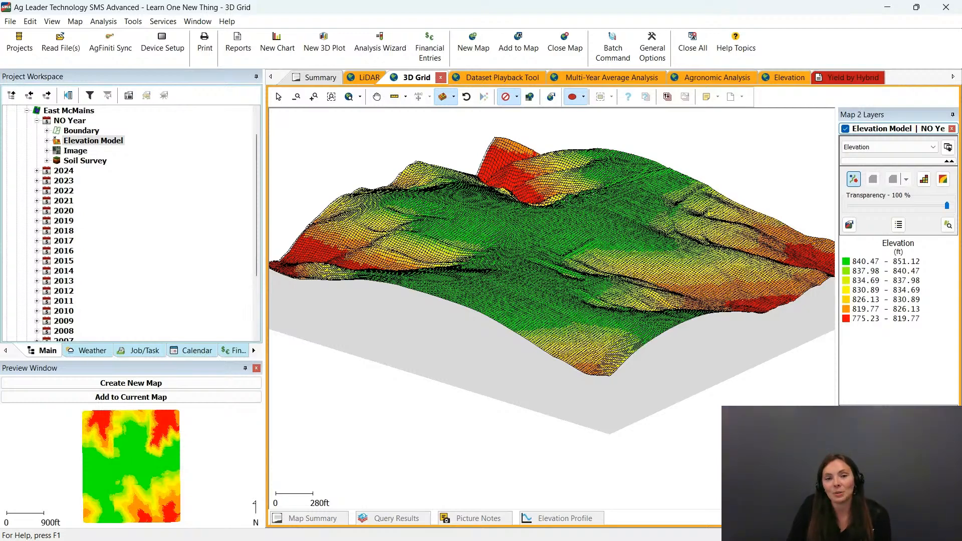
# Rotate the elevation surface on the 3D Grid map, and run the Dataset Playback Viewer on the 2022 planting map
pyautogui.click(466, 97)
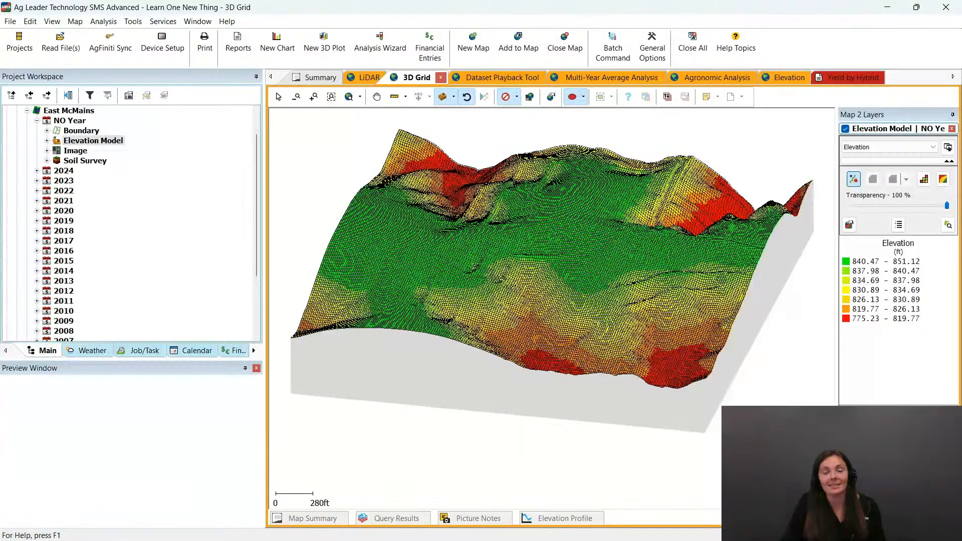
pyautogui.click(502, 77)
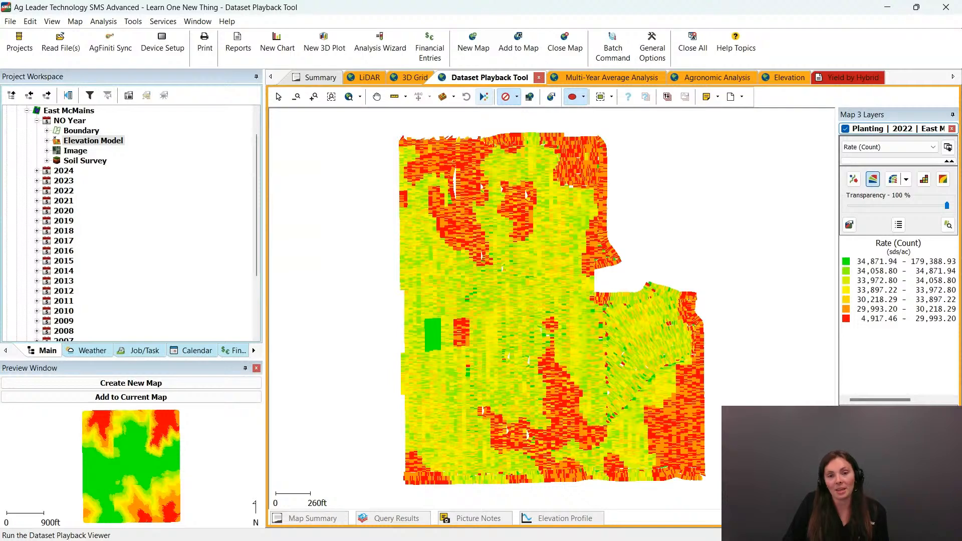
pyautogui.click(483, 97)
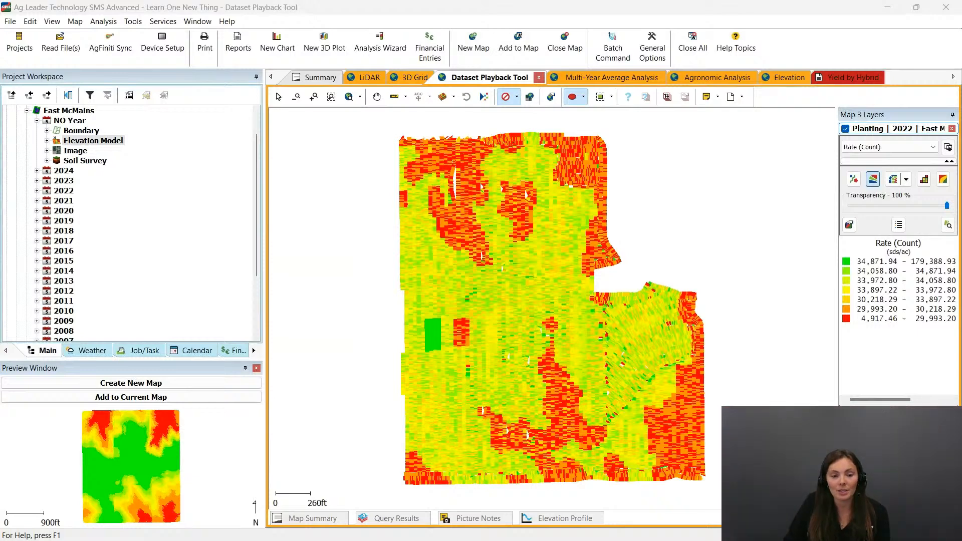
pyautogui.hotkey('alt', 'Tab')
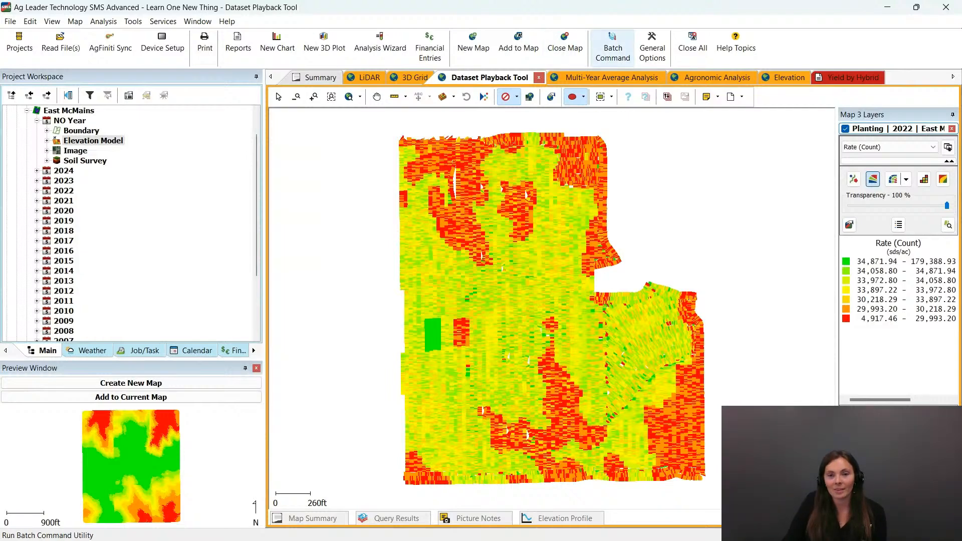
pyautogui.click(612, 47)
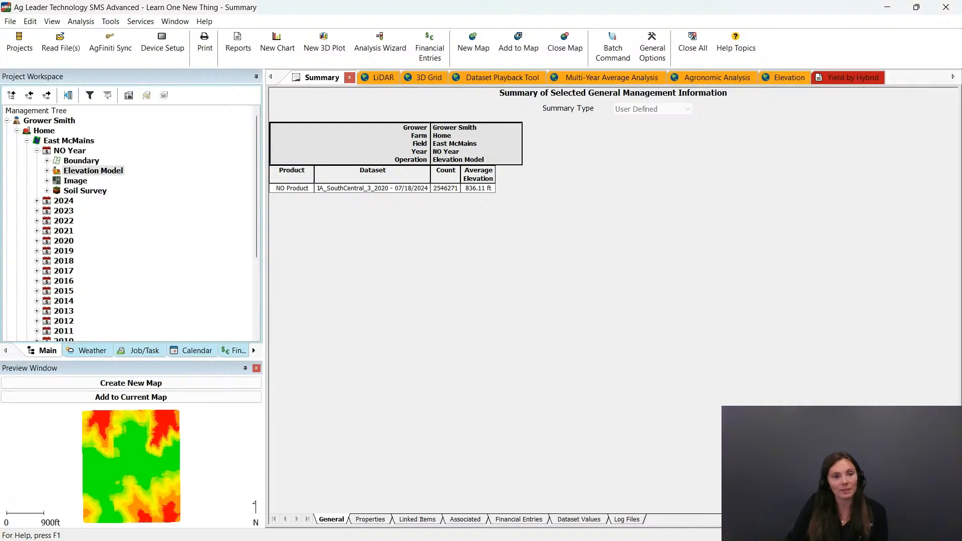
# Select the grower that owns Turner Farms in the management tree and show the 2024 boundary files under Field 1
pyautogui.scroll(-1, 130, 223)
pyautogui.scroll(-3, 130, 223)
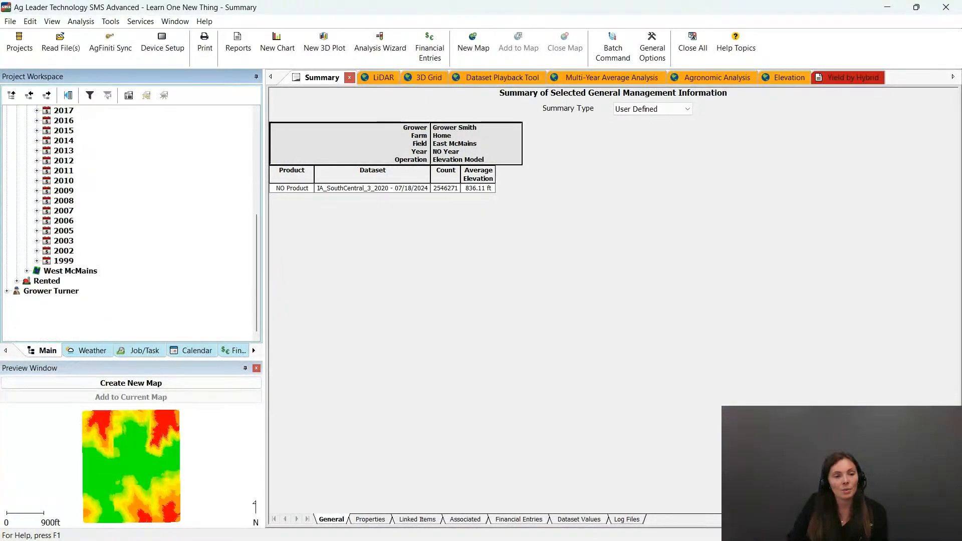
pyautogui.doubleClick(51, 291)
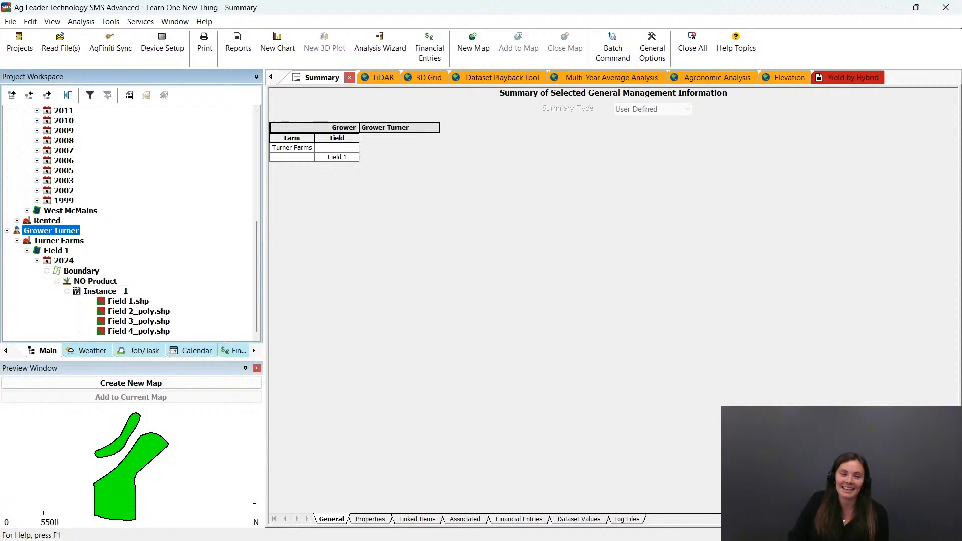
pyautogui.scroll(2, 130, 223)
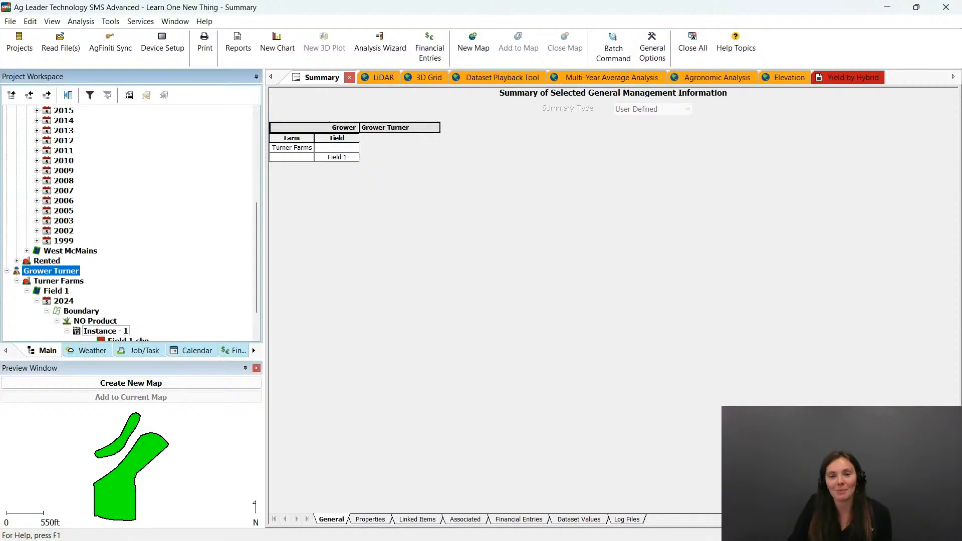
# Start the Print Map Layer(s) command from the Batch Command Utility
pyautogui.click(613, 44)
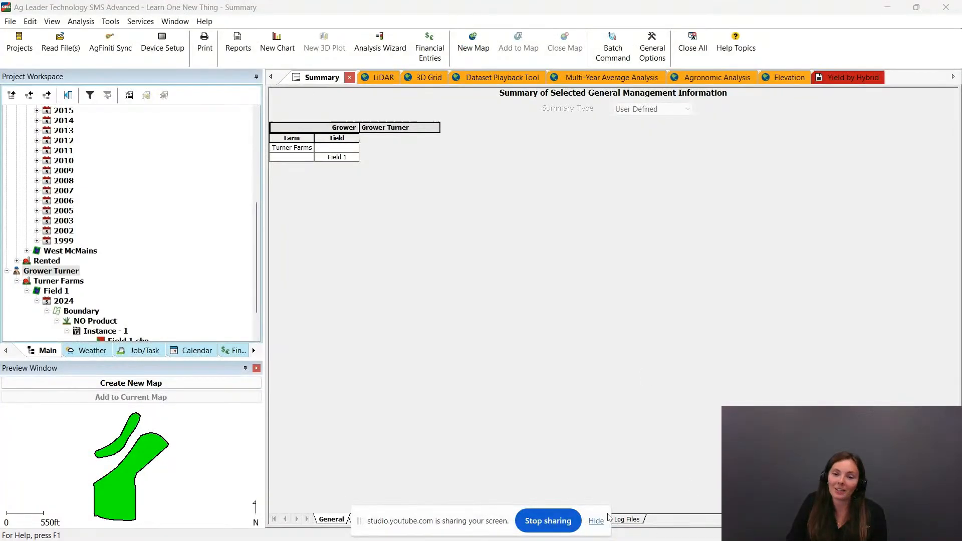
pyautogui.click(599, 521)
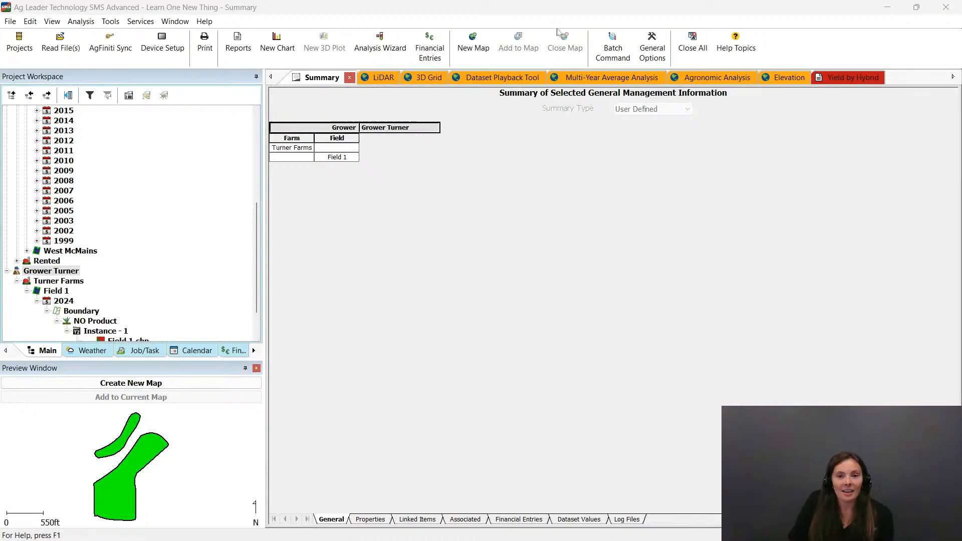
pyautogui.click(599, 47)
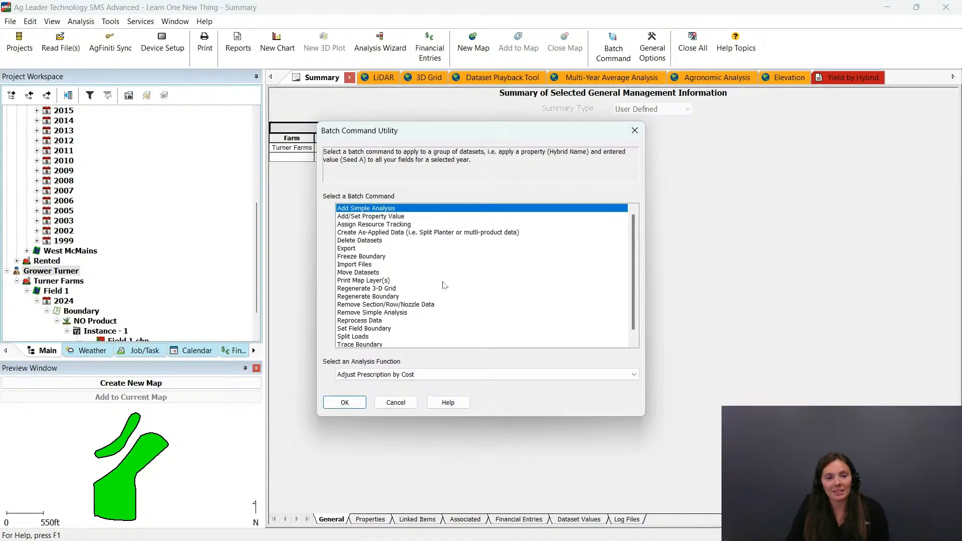
pyautogui.click(376, 280)
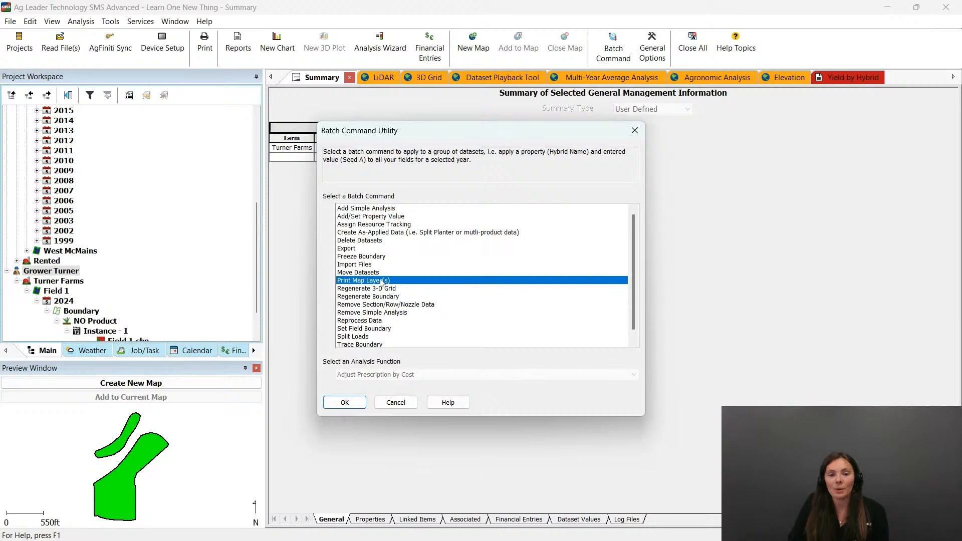
pyautogui.click(341, 403)
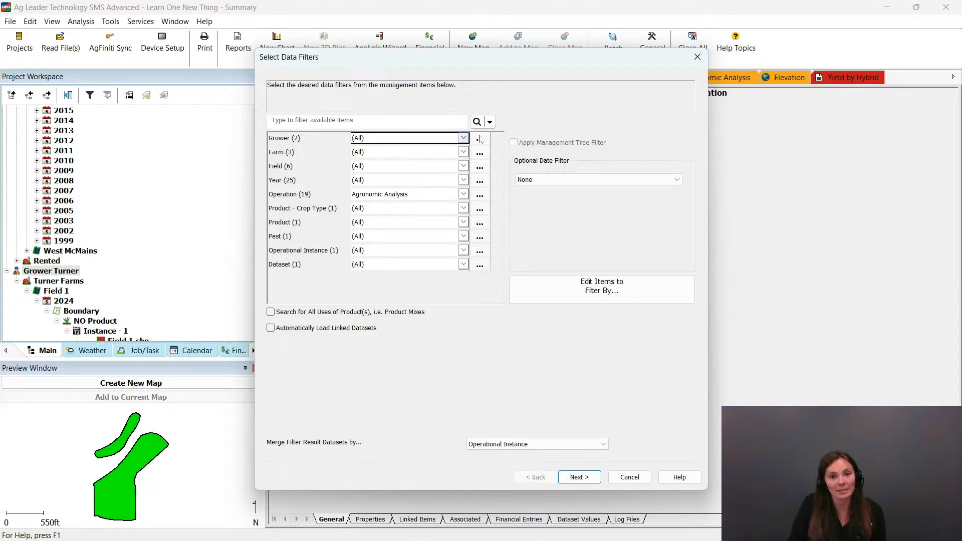
# Filter the data to the first listed grower, year 2018 and the Planting operation, and accept all resulting datasets
pyautogui.click(464, 139)
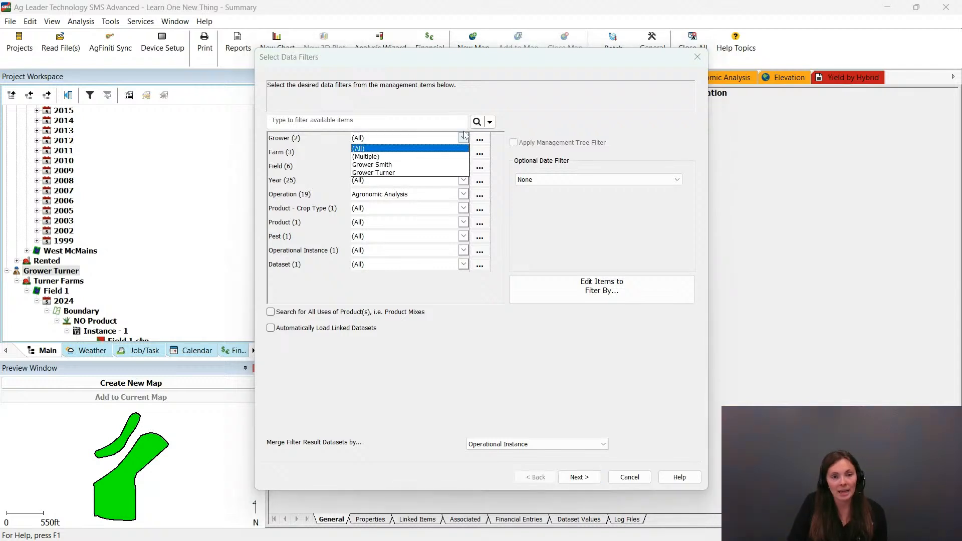
pyautogui.click(385, 167)
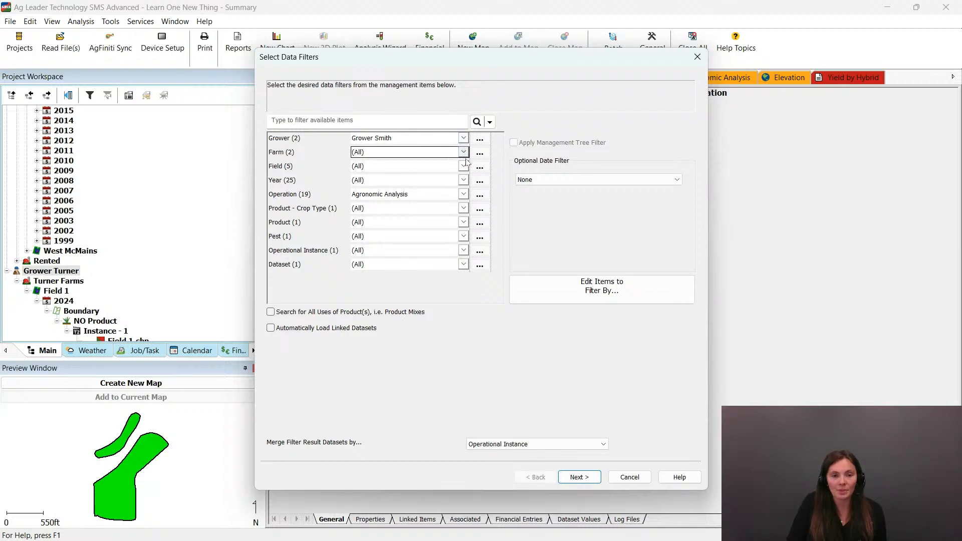
pyautogui.click(464, 181)
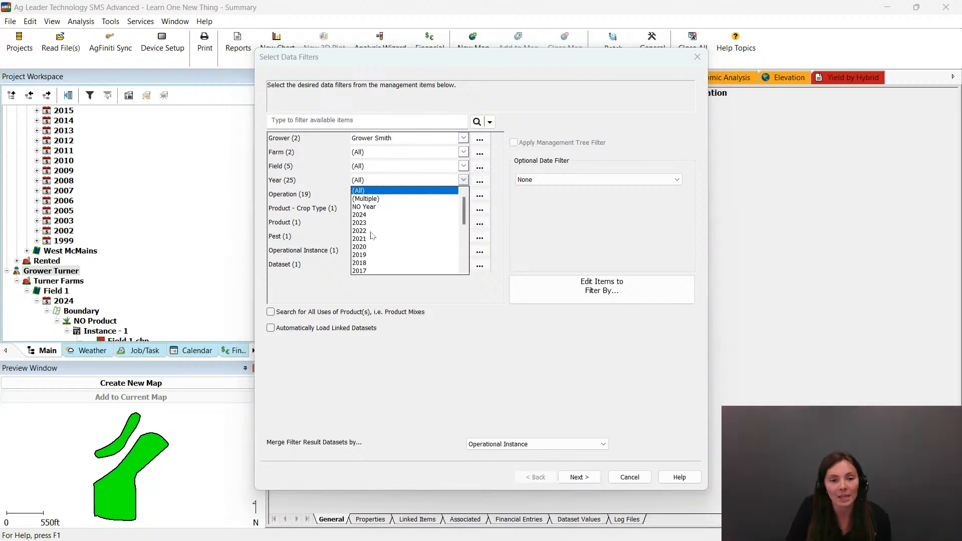
pyautogui.click(367, 263)
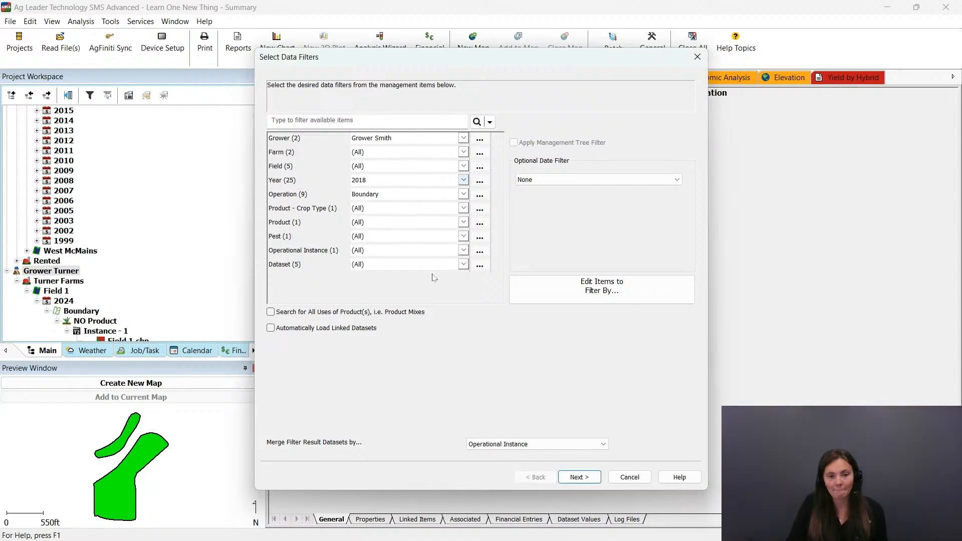
pyautogui.click(464, 193)
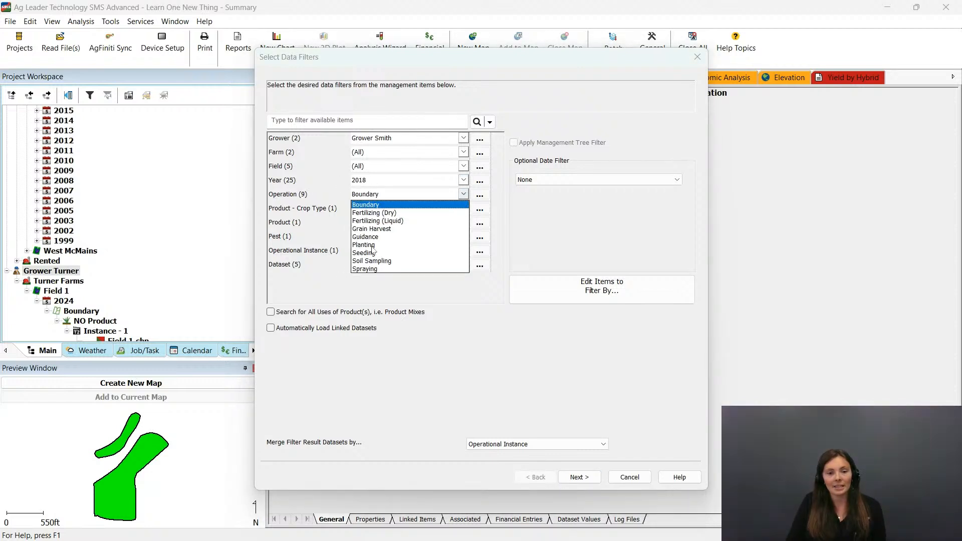
pyautogui.click(372, 245)
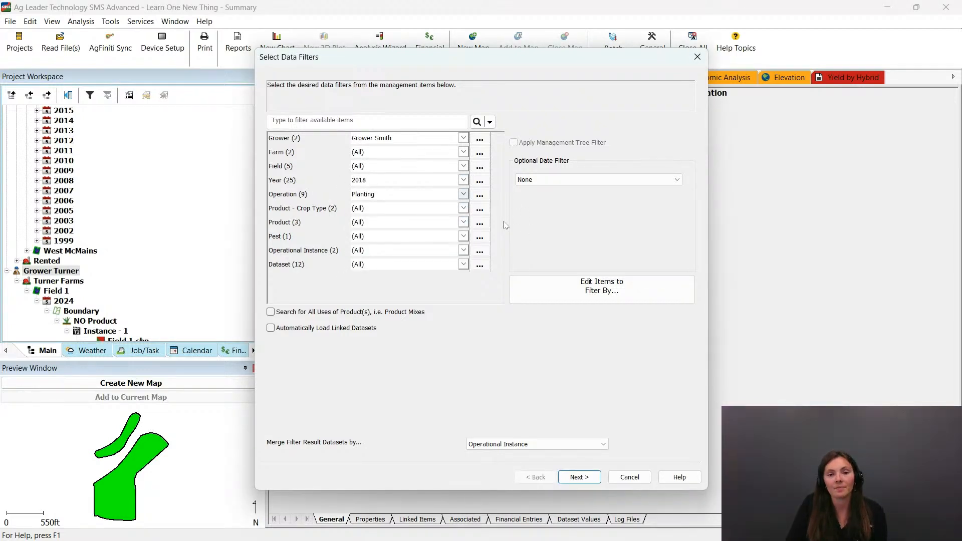
pyautogui.click(587, 481)
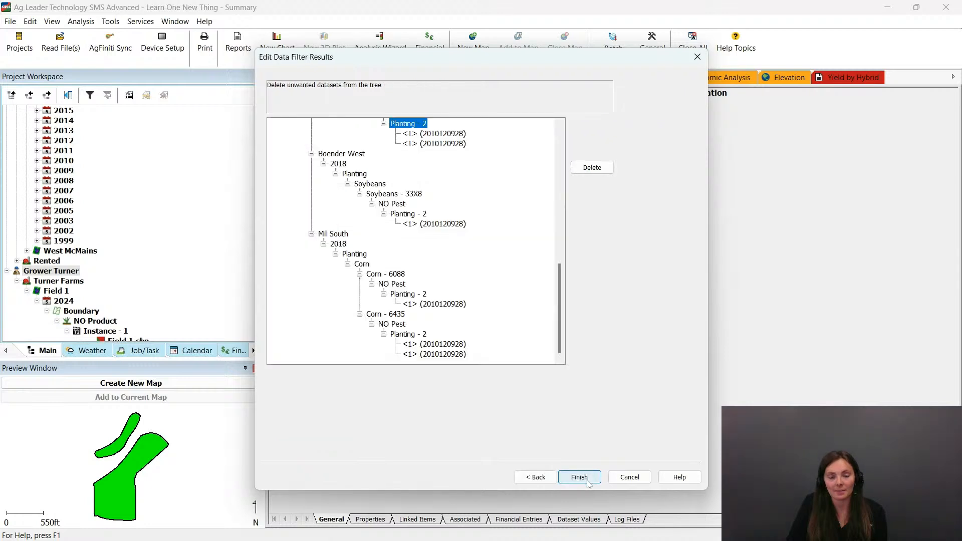
pyautogui.click(579, 477)
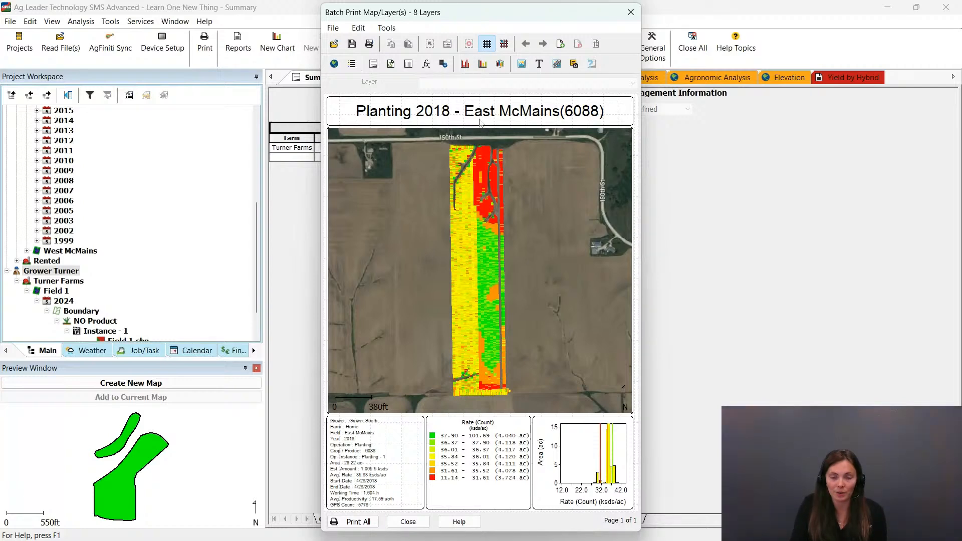
# Load the print layout Learn One New Thing 29th.lyt, and check the print setup for all layers without printing
pyautogui.click(335, 45)
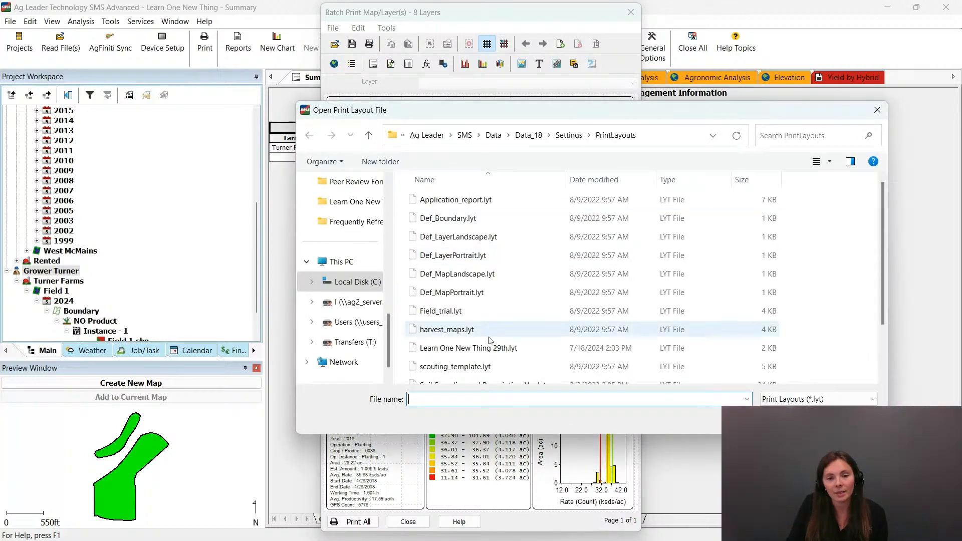
pyautogui.click(494, 349)
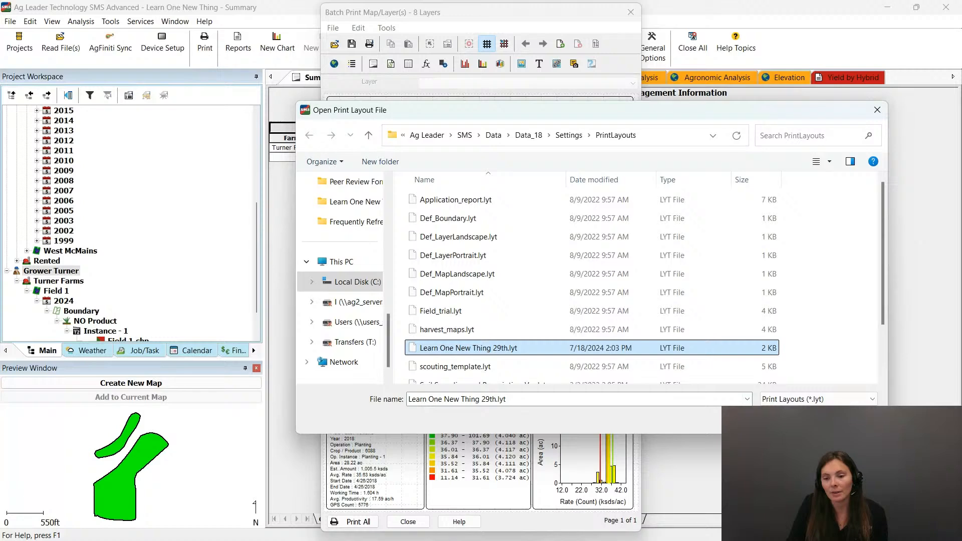
pyautogui.press('Return')
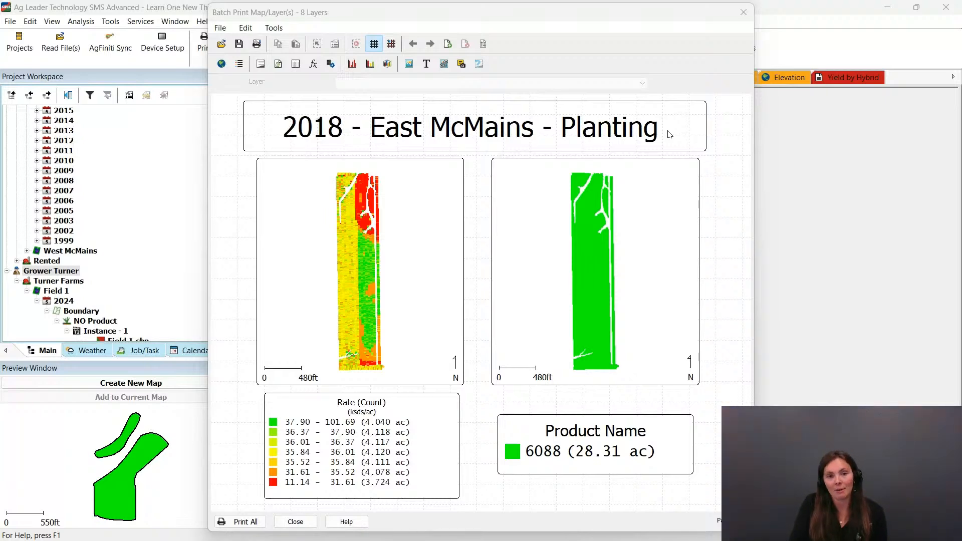
pyautogui.click(237, 523)
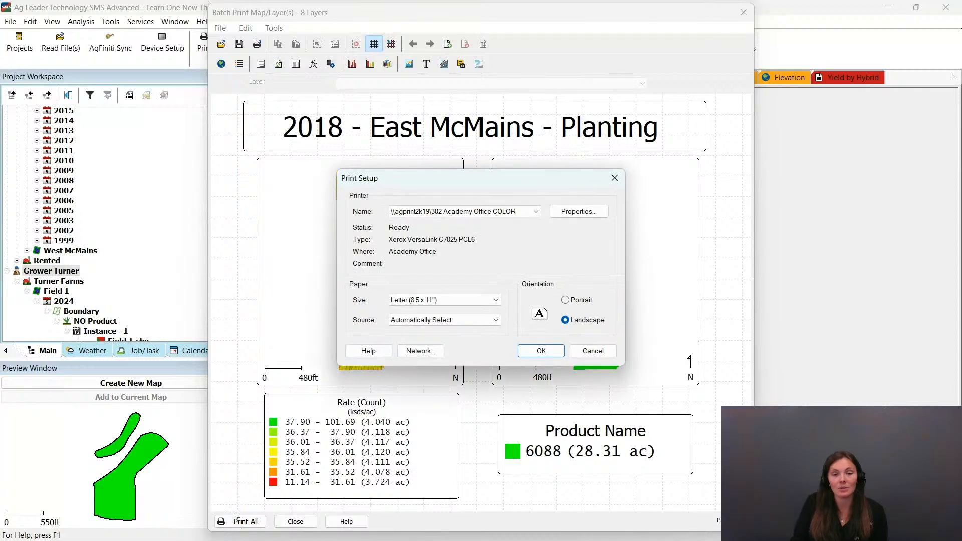
pyautogui.click(615, 179)
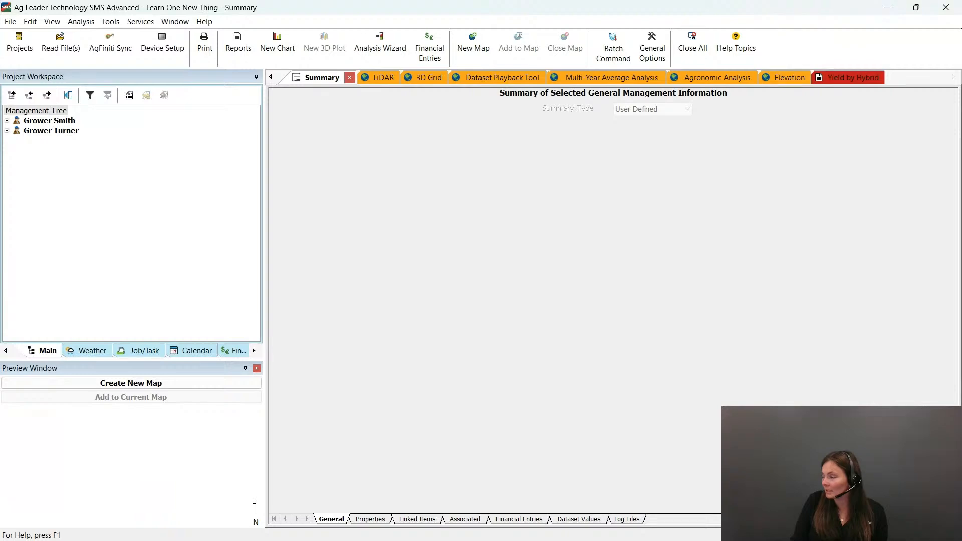
# Switch to the browser showing the PDF of the 2018 planting maps, reposition its window and review the first pages
pyautogui.hotkey('alt', 'Tab')
pyautogui.moveTo(368, 59); pyautogui.dragTo(465, 23)
pyautogui.moveTo(609, 26); pyautogui.dragTo(646, 15)
pyautogui.scroll(-7, 614, 261)
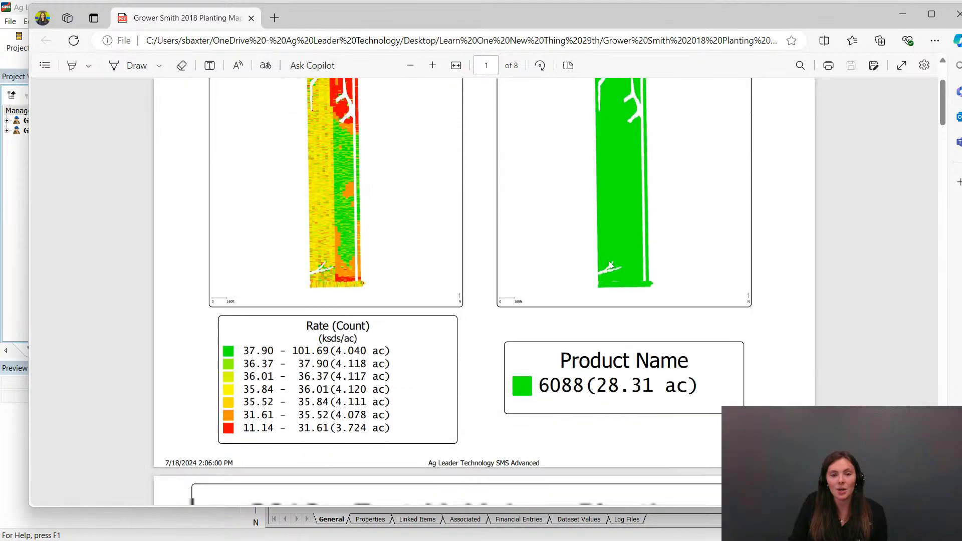
pyautogui.scroll(-10, 611, 257)
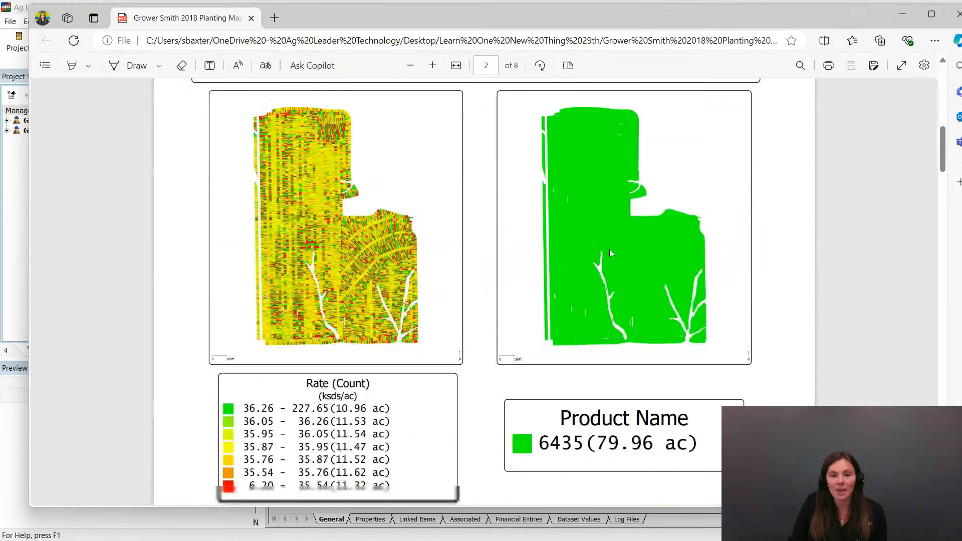
# Review the remaining pages of the 2018 planting maps PDF through page 8, and close it to return to SMS Advanced
pyautogui.scroll(-10, 610, 252)
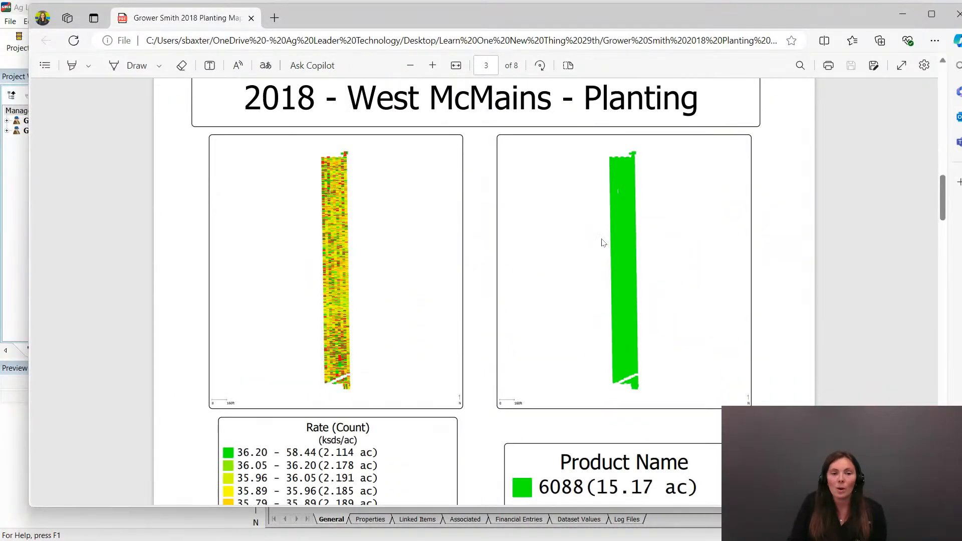
pyautogui.scroll(-10, 603, 243)
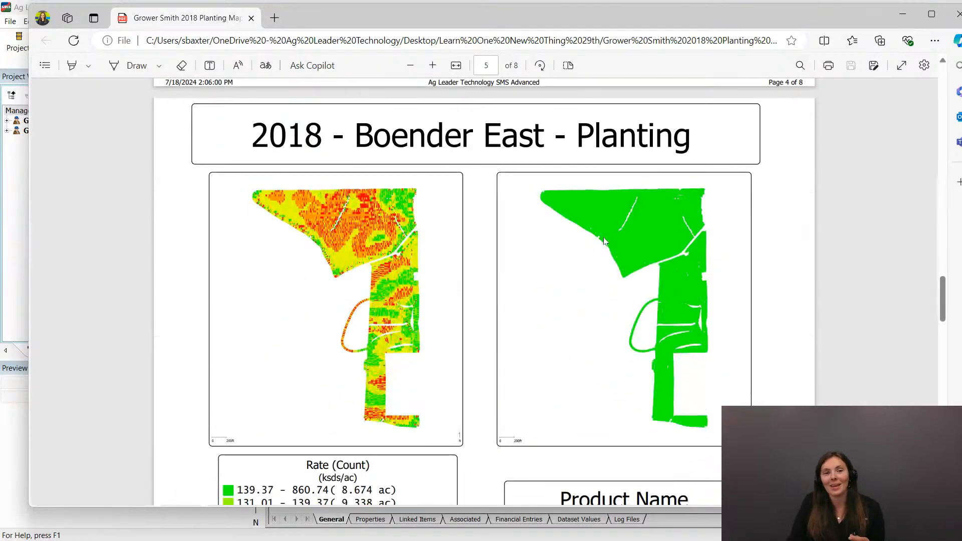
pyautogui.scroll(-3, 604, 240)
pyautogui.scroll(-10, 606, 240)
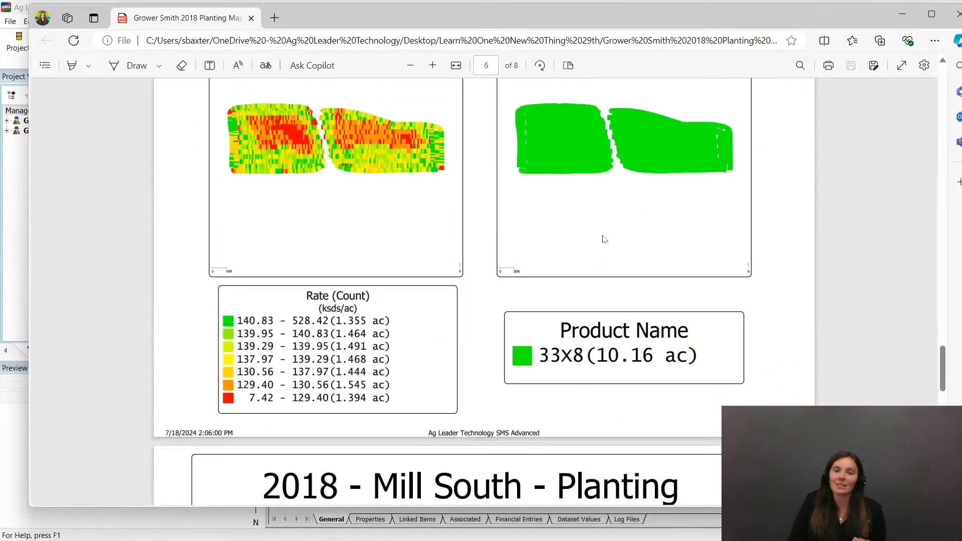
pyautogui.scroll(-10, 604, 239)
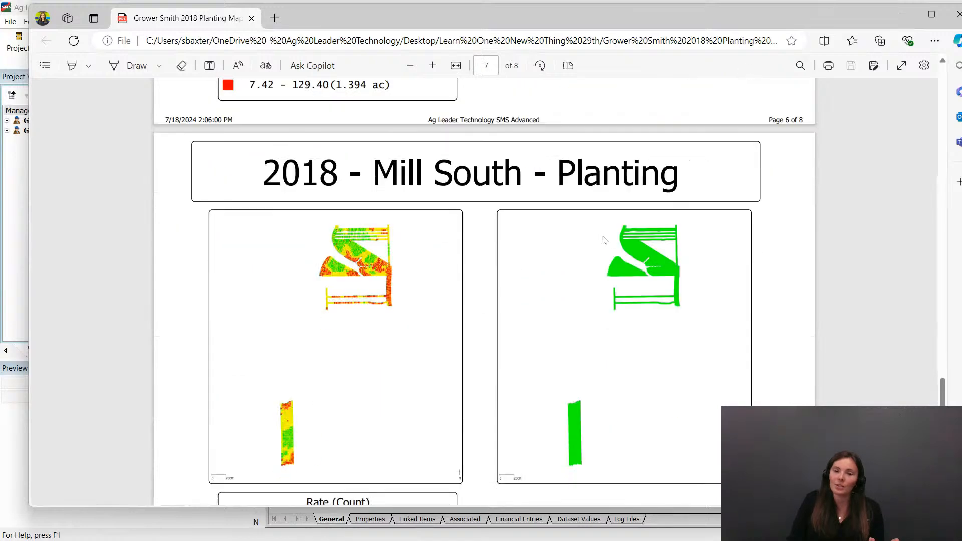
pyautogui.scroll(-7, 605, 240)
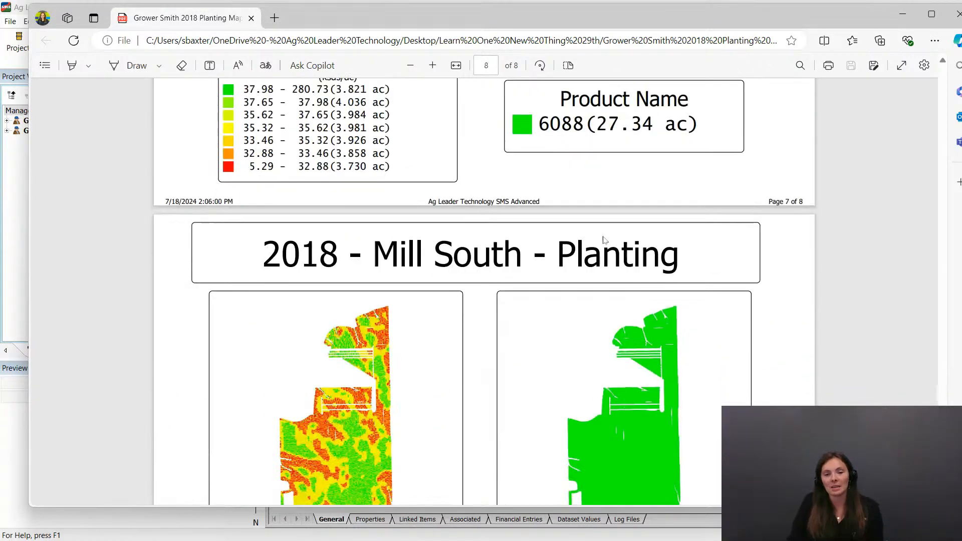
pyautogui.scroll(-3, 603, 232)
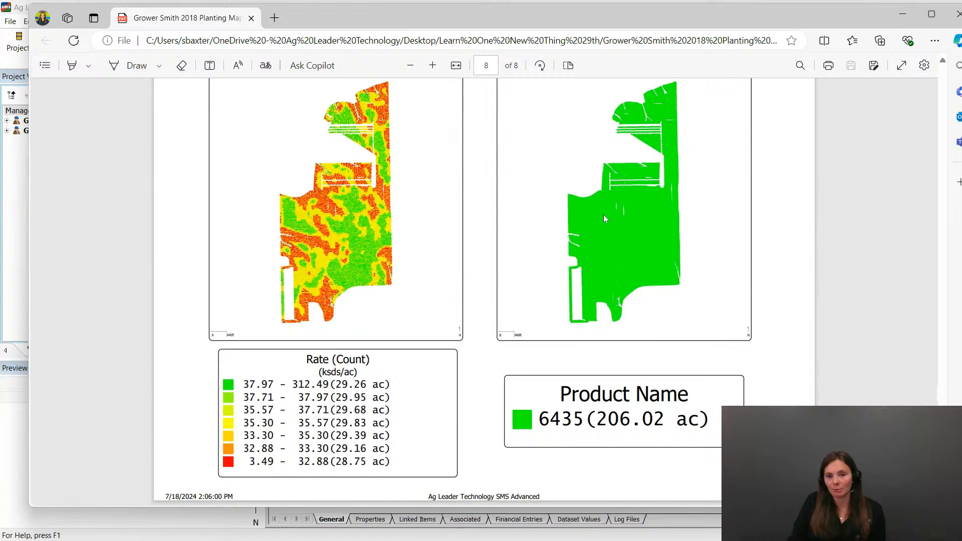
pyautogui.click(252, 19)
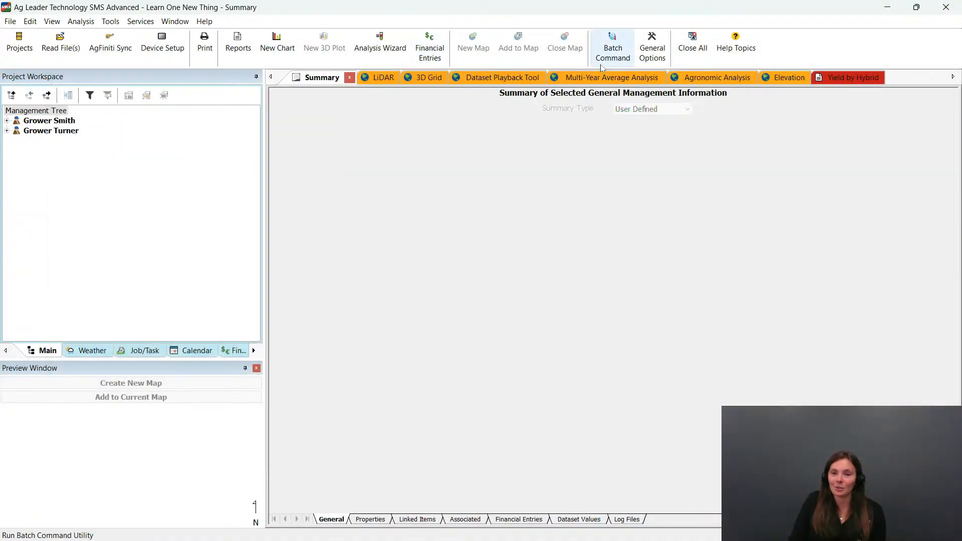
# Look over the commands available in the Batch Command Utility without running any
pyautogui.click(612, 43)
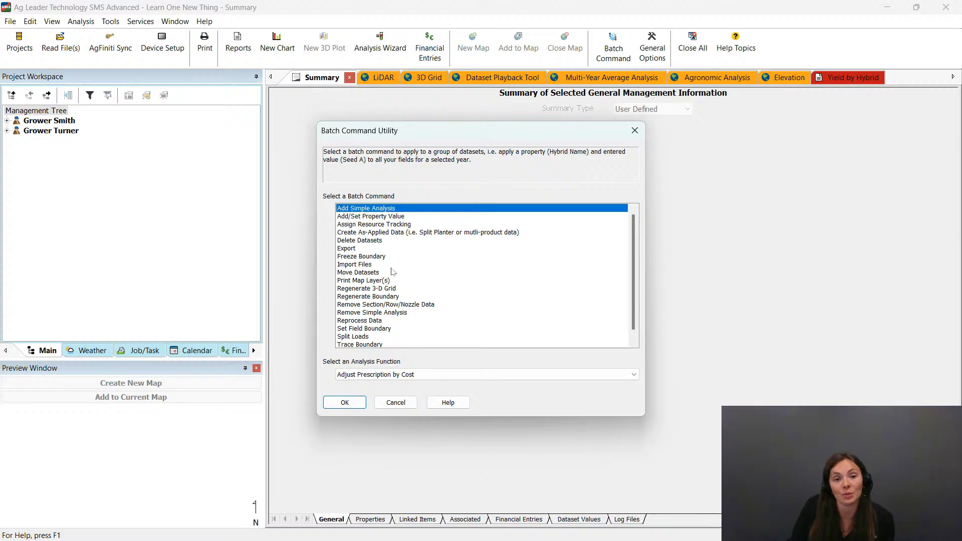
pyautogui.click(396, 404)
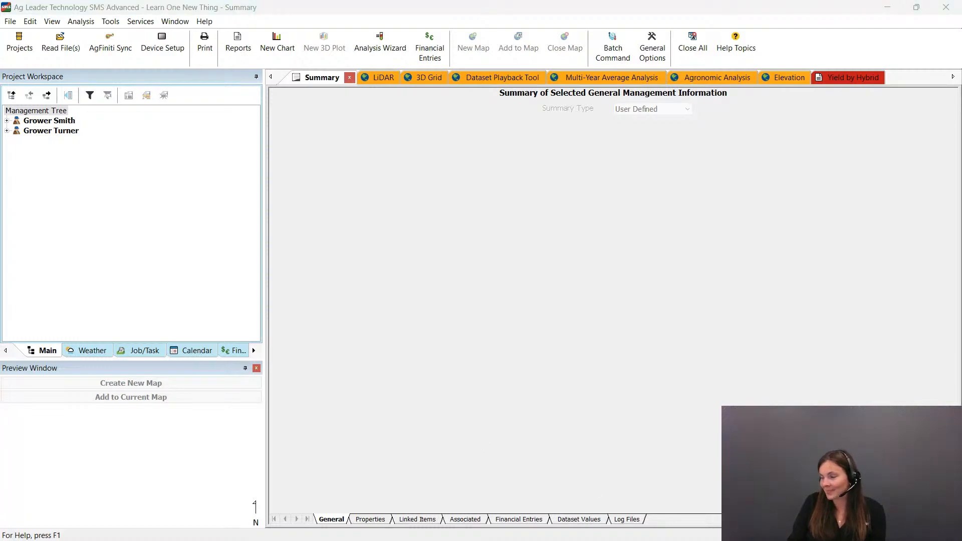
# Open the Analysis Wizard and look through the available analysis types, from Agronomic Analysis to Zone Based Analysis
pyautogui.click(400, 64)
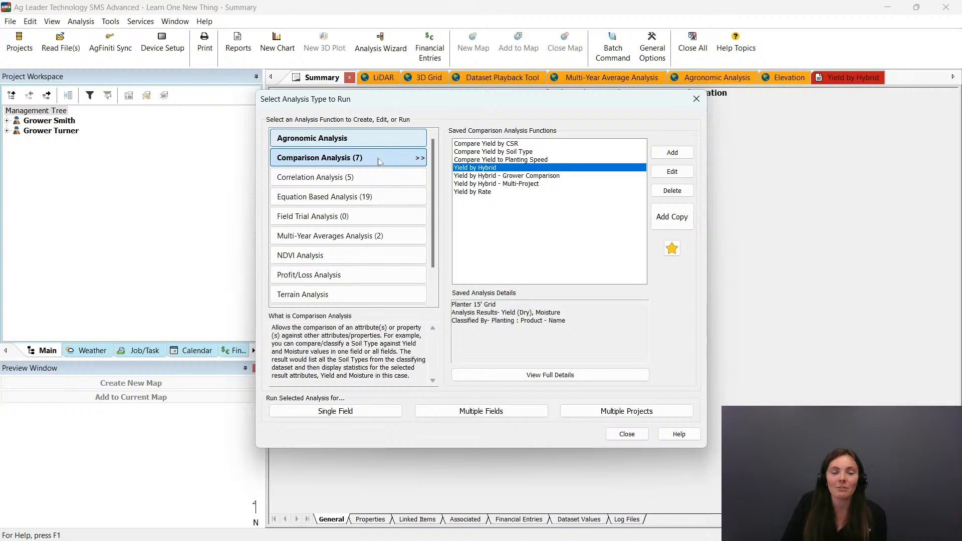
pyautogui.scroll(-1, 380, 260)
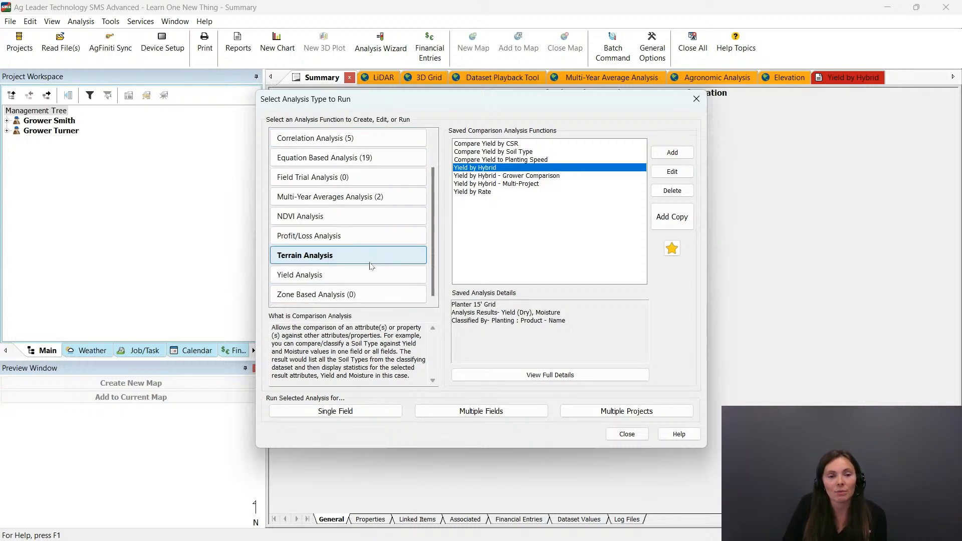
pyautogui.scroll(1, 391, 258)
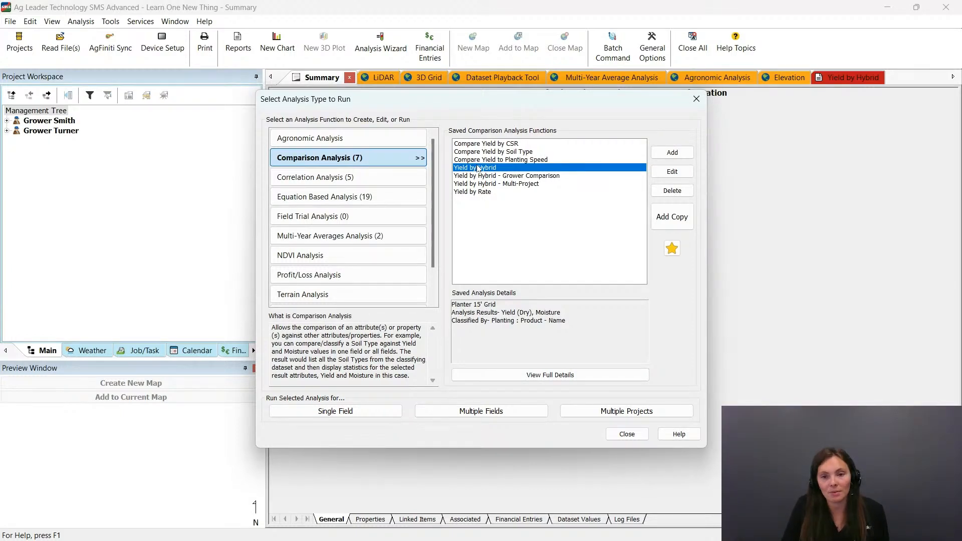
# Review the Yield by Hybrid comparison's name, datasets, result attributes and grouping, leaving all settings as they are and cancelling the reference dataset selection
pyautogui.click(686, 175)
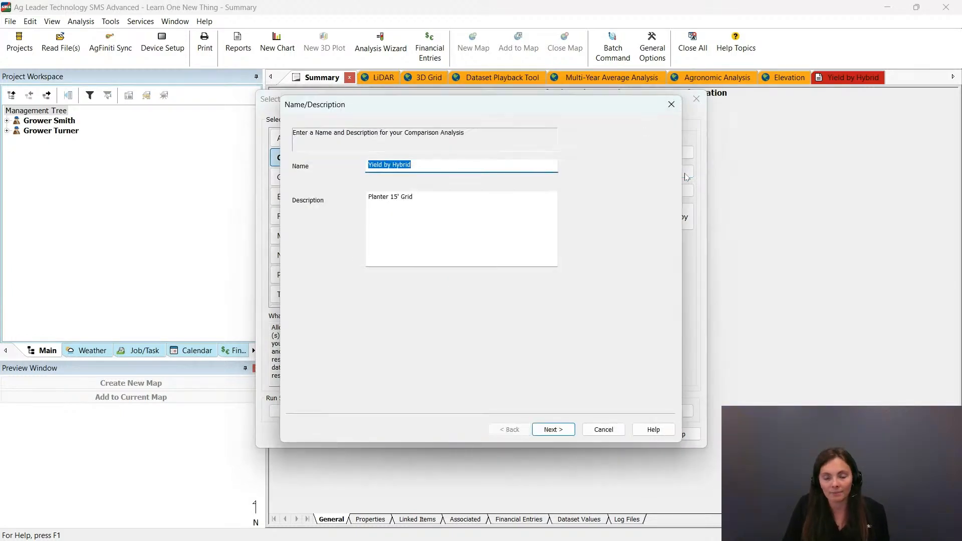
pyautogui.click(559, 431)
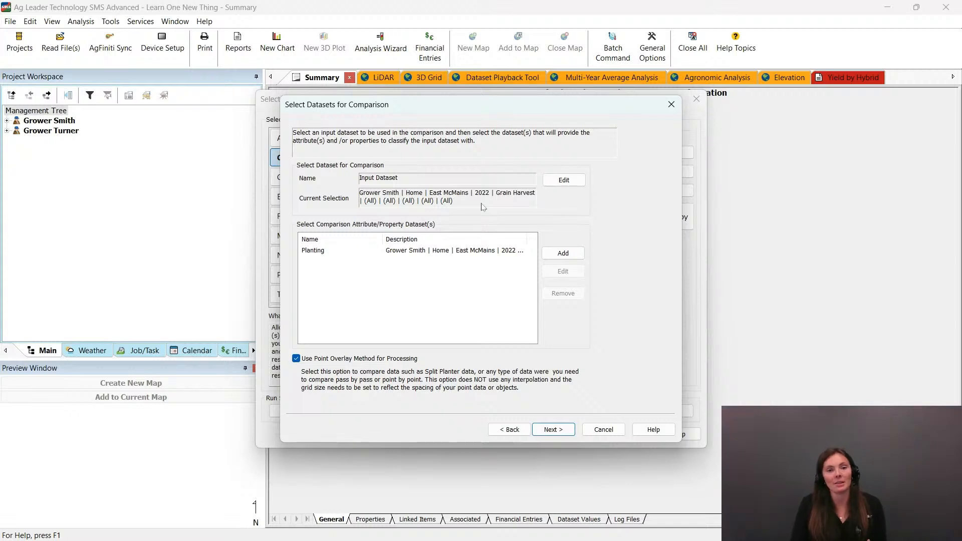
pyautogui.click(563, 431)
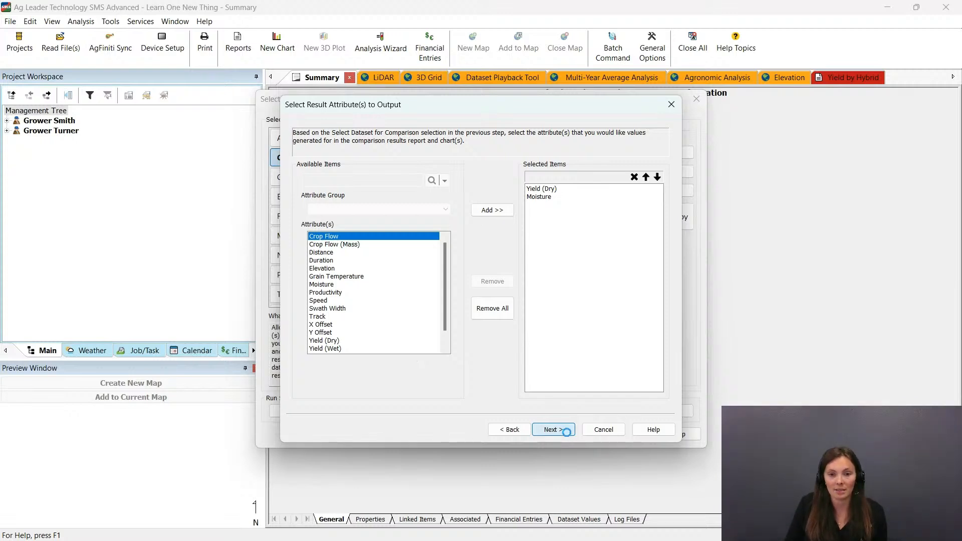
pyautogui.click(568, 434)
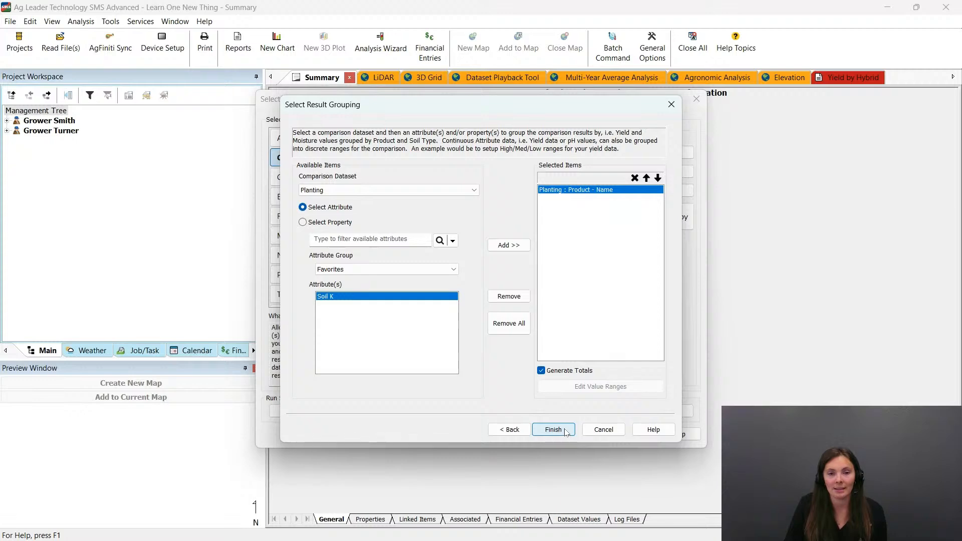
pyautogui.click(566, 430)
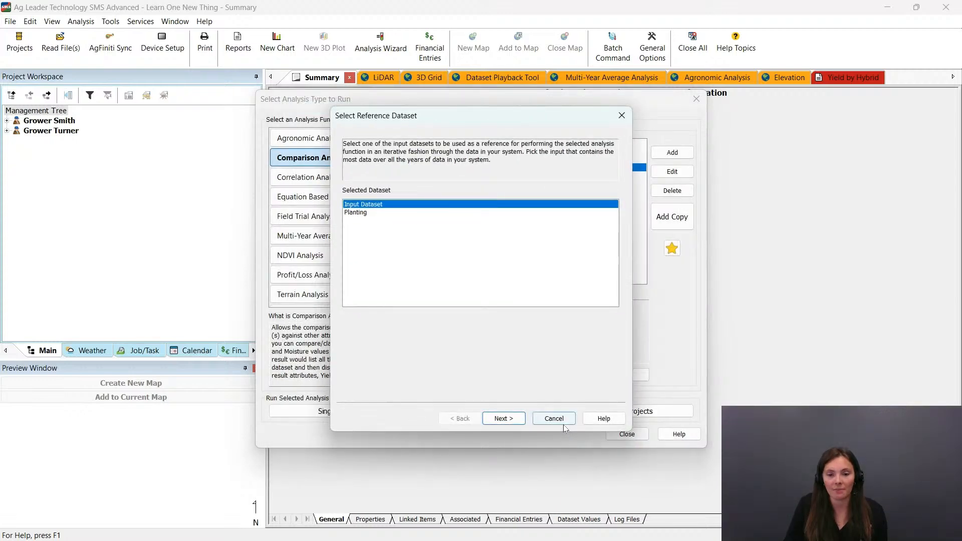
pyautogui.click(554, 419)
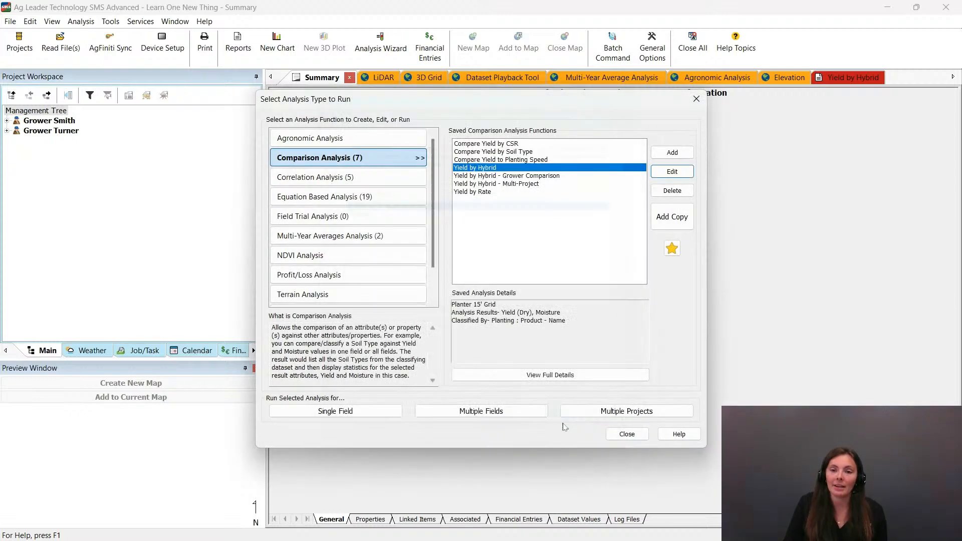
# Preview the single-field data filters and matching datasets for the Yield by Hybrid comparison without running it
pyautogui.click(490, 176)
pyautogui.click(495, 168)
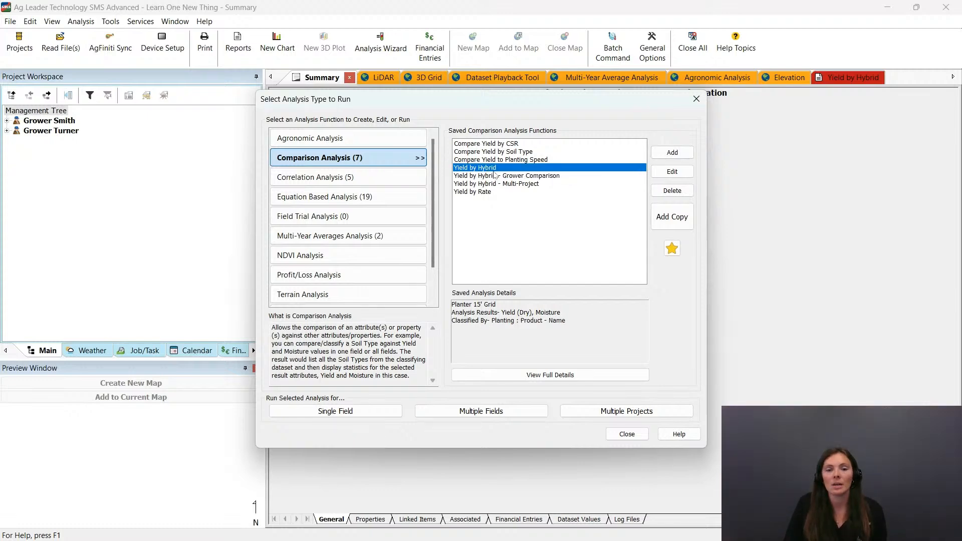
pyautogui.click(378, 414)
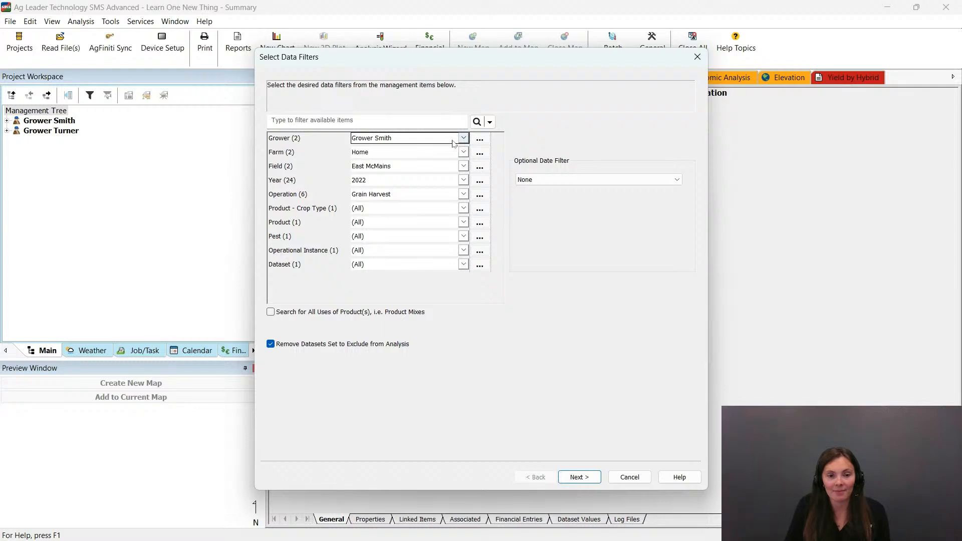
pyautogui.click(579, 477)
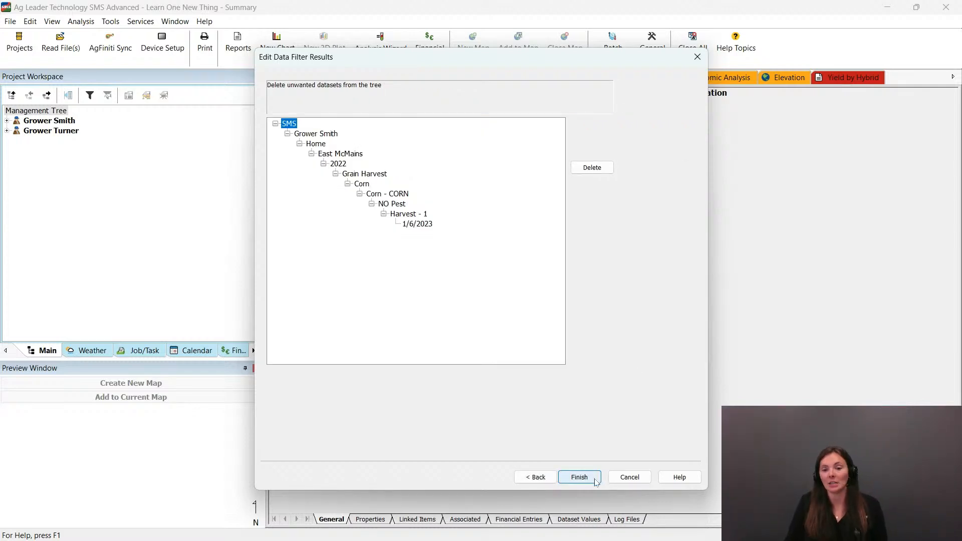
pyautogui.click(629, 477)
# Examine the finished Yield by Hybrid report at an enlarged size, and check which report options are available
pyautogui.click(834, 80)
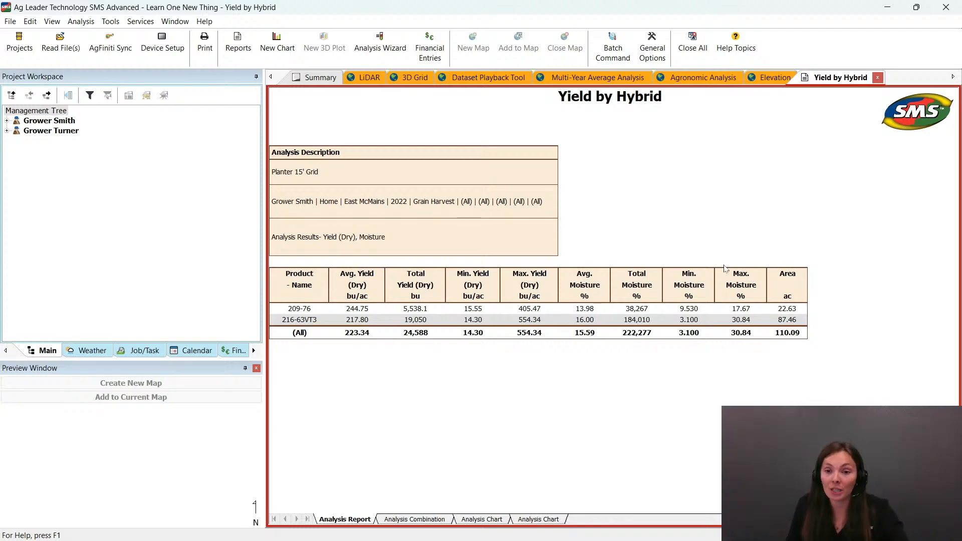
pyautogui.scroll(3, 724, 268)
pyautogui.scroll(-2, 726, 268)
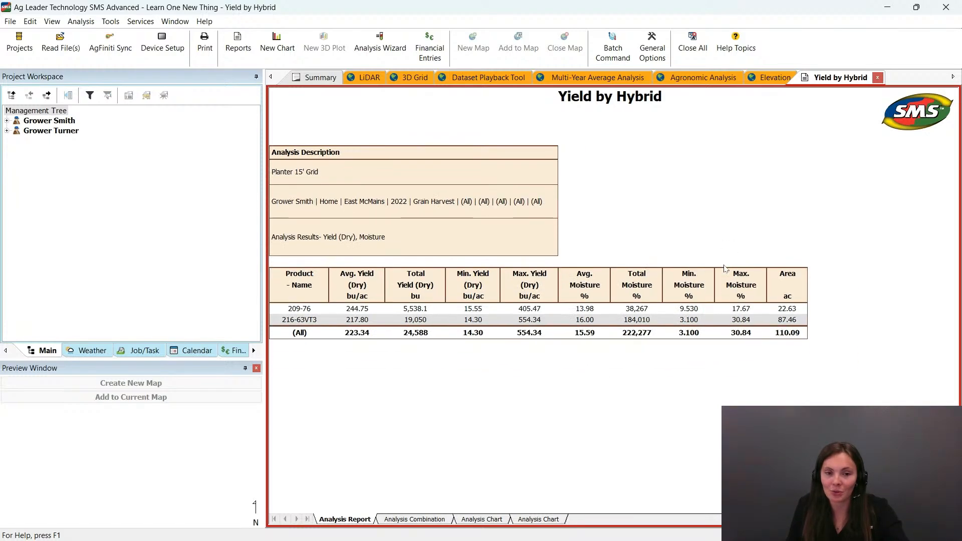
pyautogui.scroll(2, 726, 268)
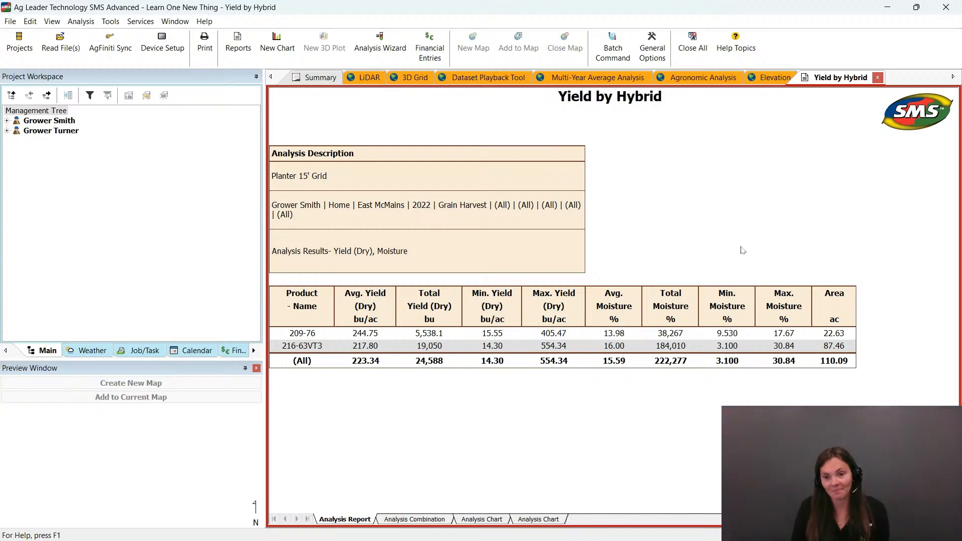
pyautogui.rightClick(659, 254)
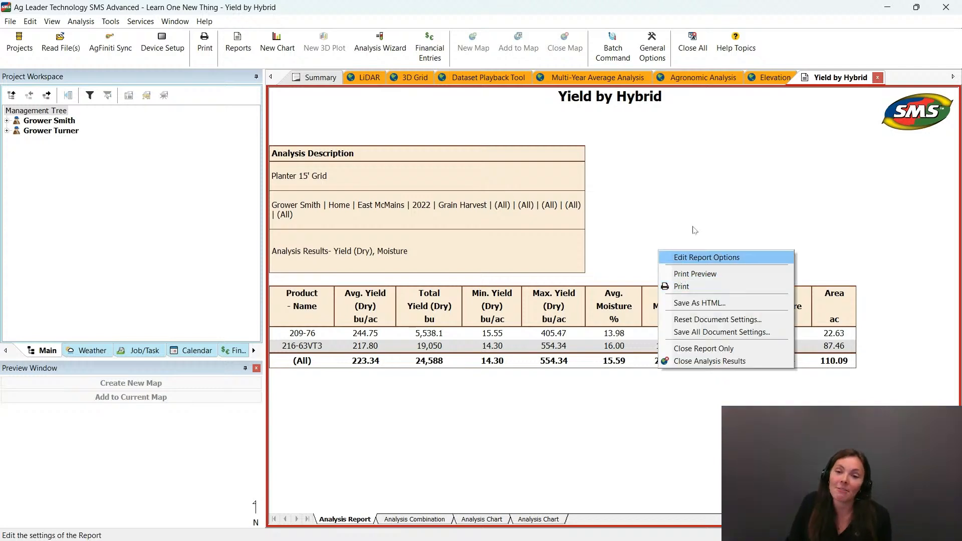
pyautogui.click(704, 189)
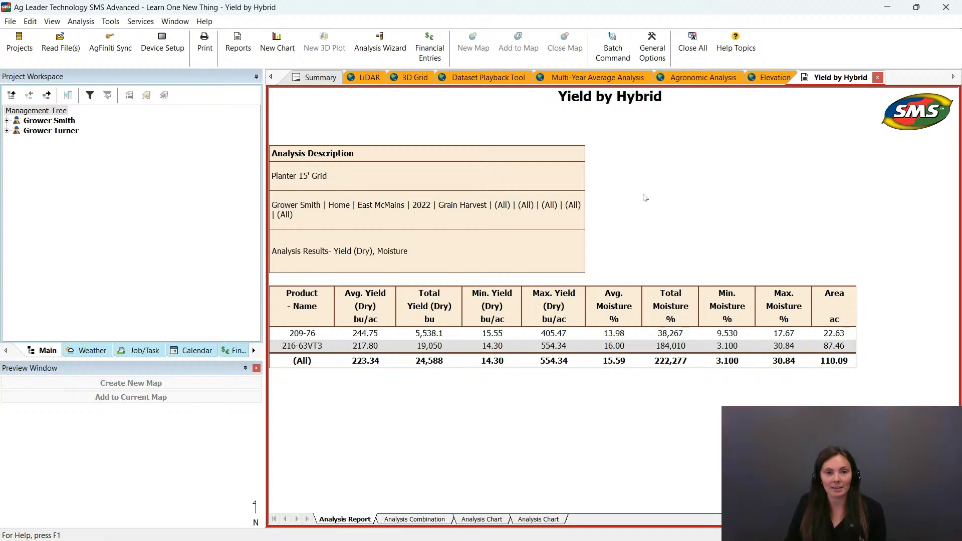
# View the saved Multi-Year Averages analysis functions in the Analysis Wizard, and close it without running one
pyautogui.click(397, 43)
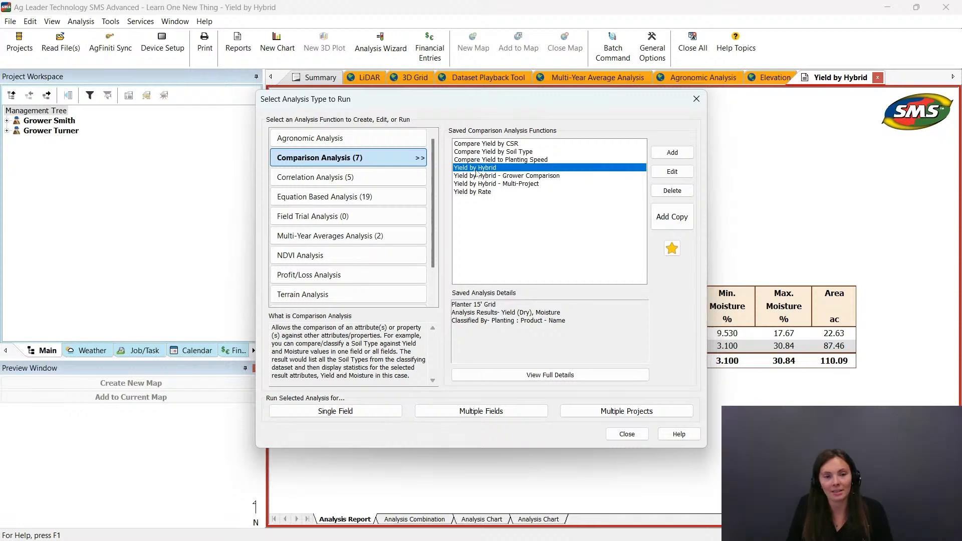
pyautogui.click(401, 236)
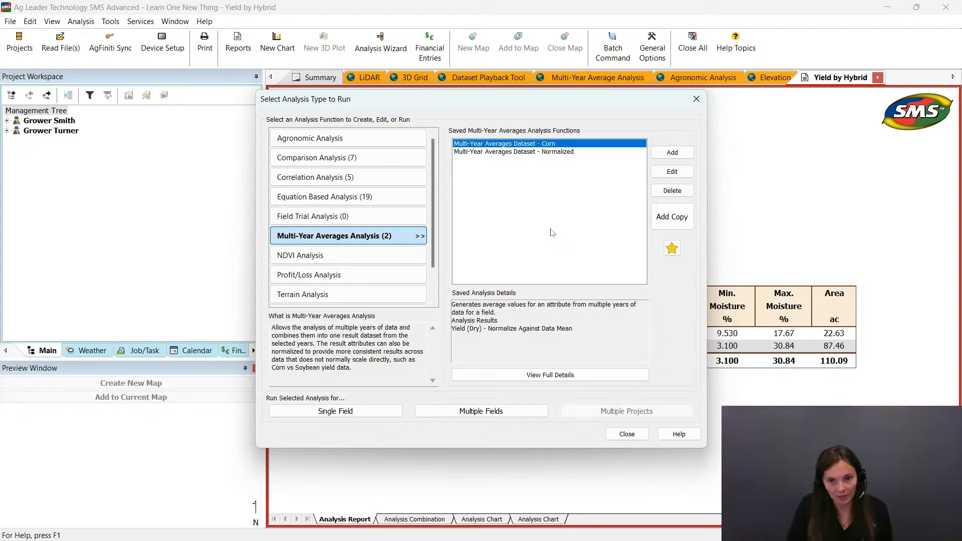
pyautogui.click(628, 435)
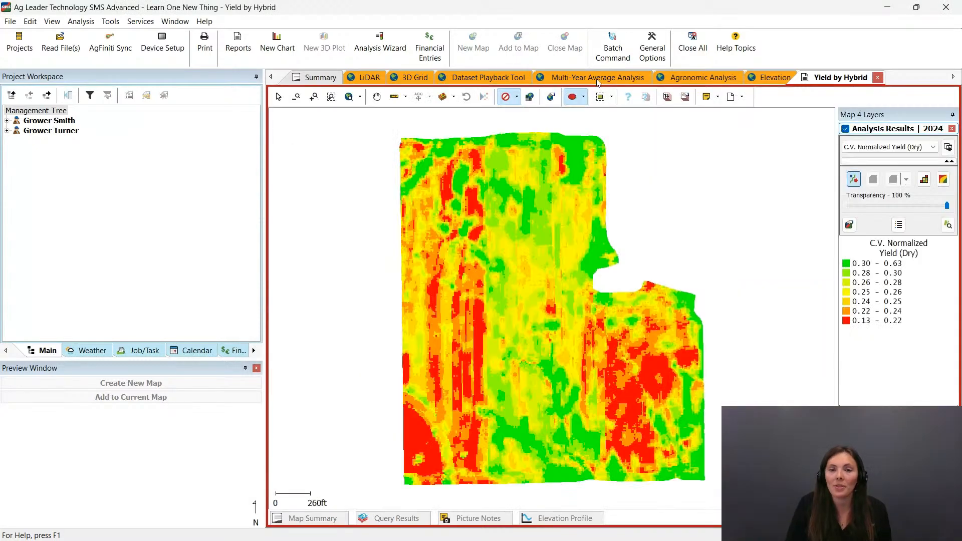
# View the Multi-Year Average Analysis map, and check the result attributes offered for its 2024 layer, keeping C.V. Normalized Yield (Dry)
pyautogui.click(597, 80)
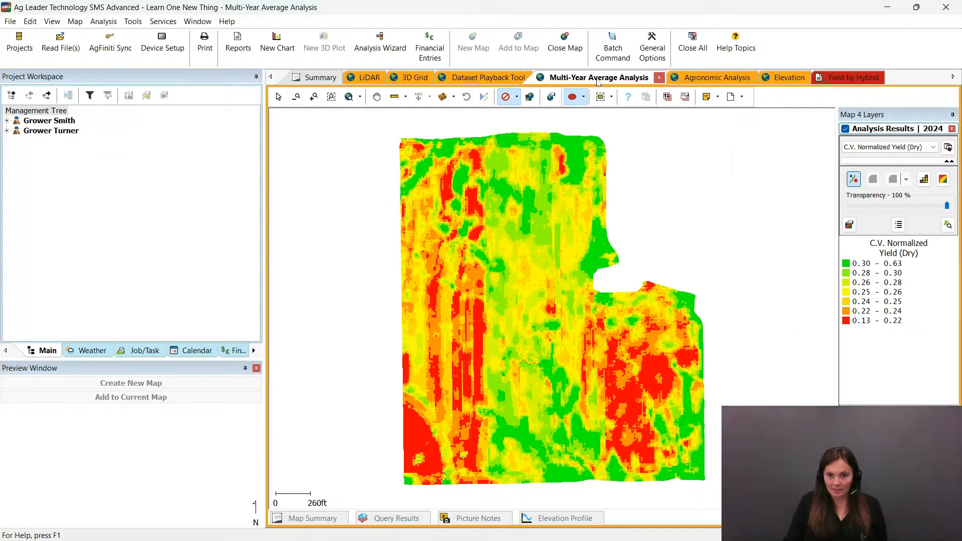
pyautogui.moveTo(503, 328)
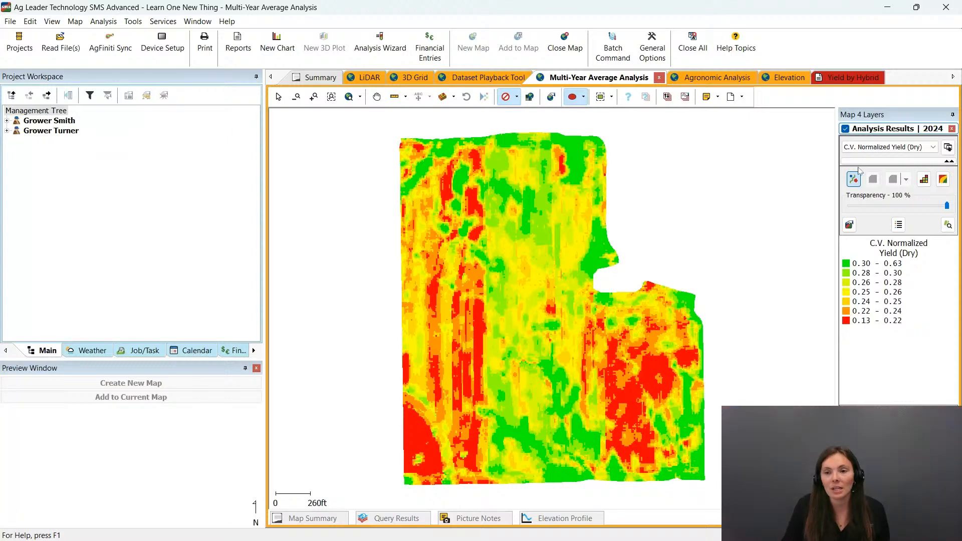
pyautogui.click(906, 150)
pyautogui.click(907, 152)
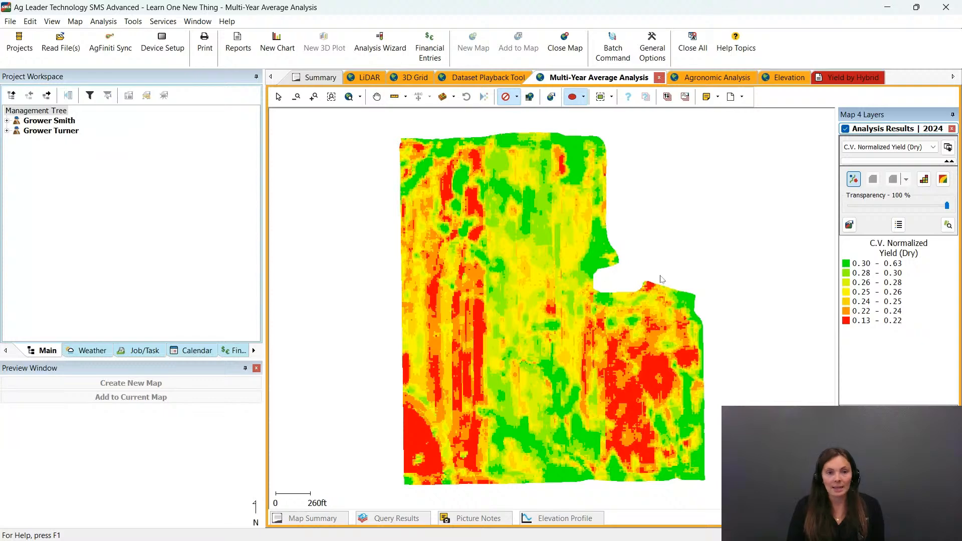
# Reopen the Analysis Wizard and show the description of Yield Analysis
pyautogui.click(380, 43)
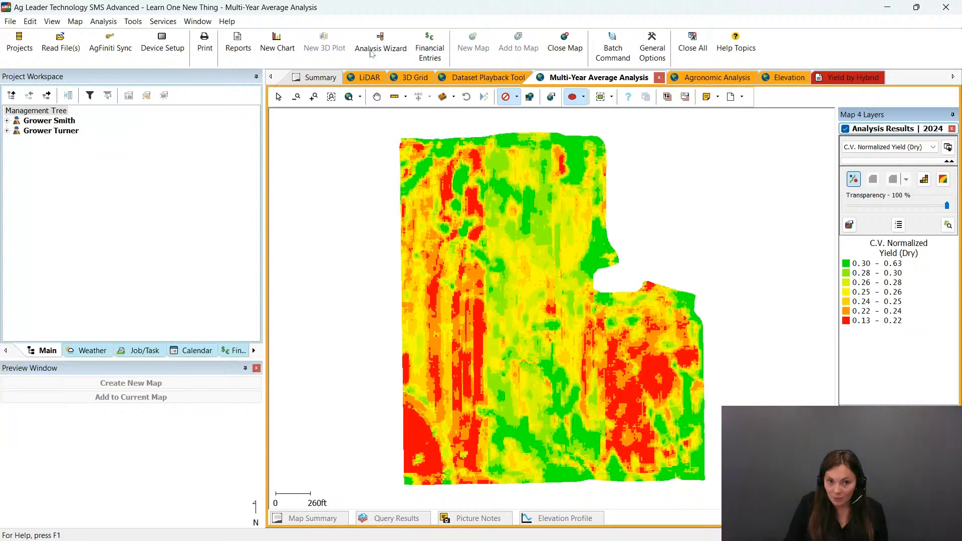
pyautogui.scroll(-2, 341, 281)
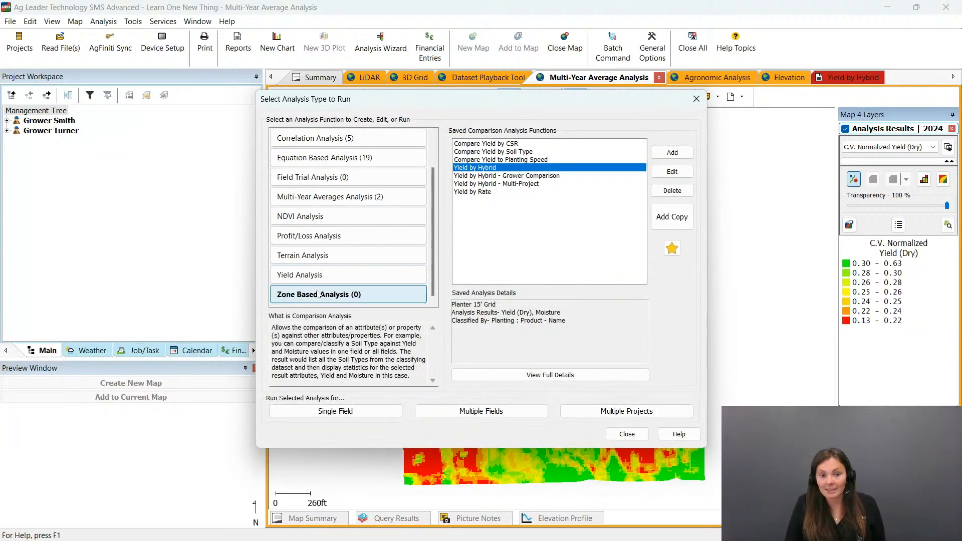
pyautogui.click(346, 278)
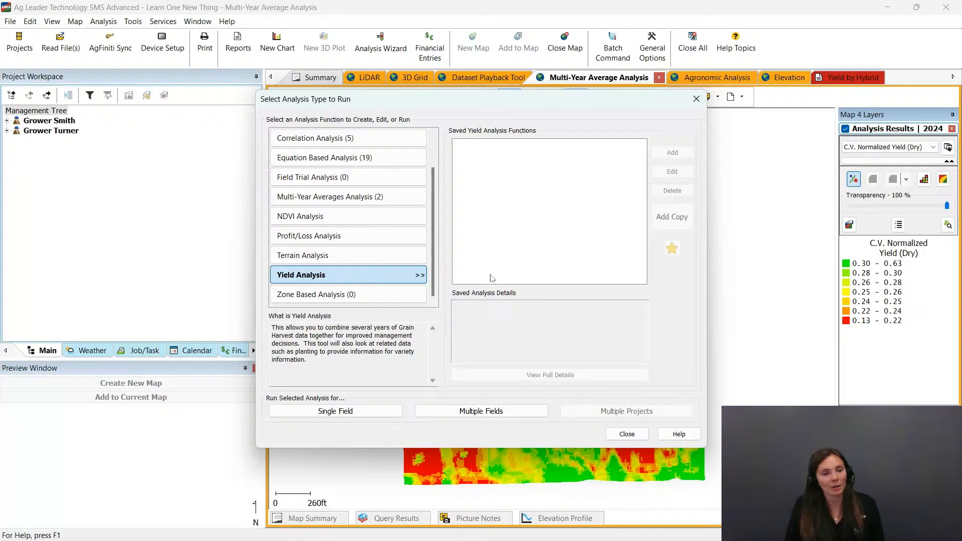
# Review the single-field Agronomic Analysis settings for the 2023 East McMains soybean grain harvest, and close the Analysis Wizard without running it
pyautogui.scroll(2, 381, 240)
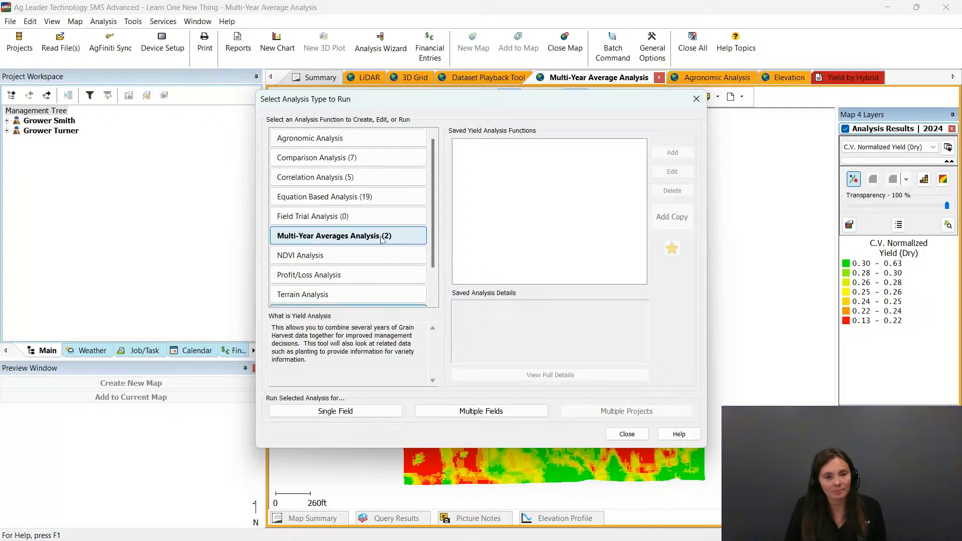
pyautogui.click(354, 140)
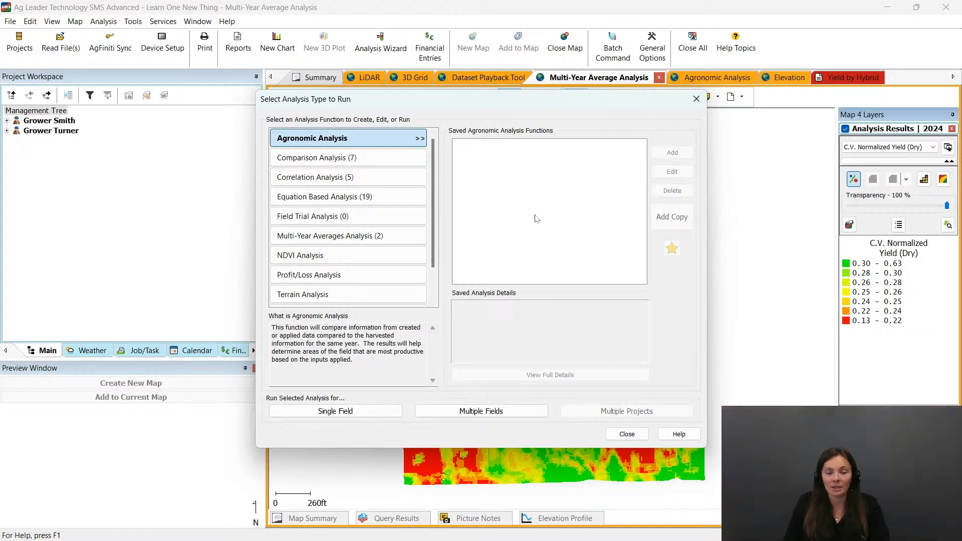
pyautogui.click(365, 412)
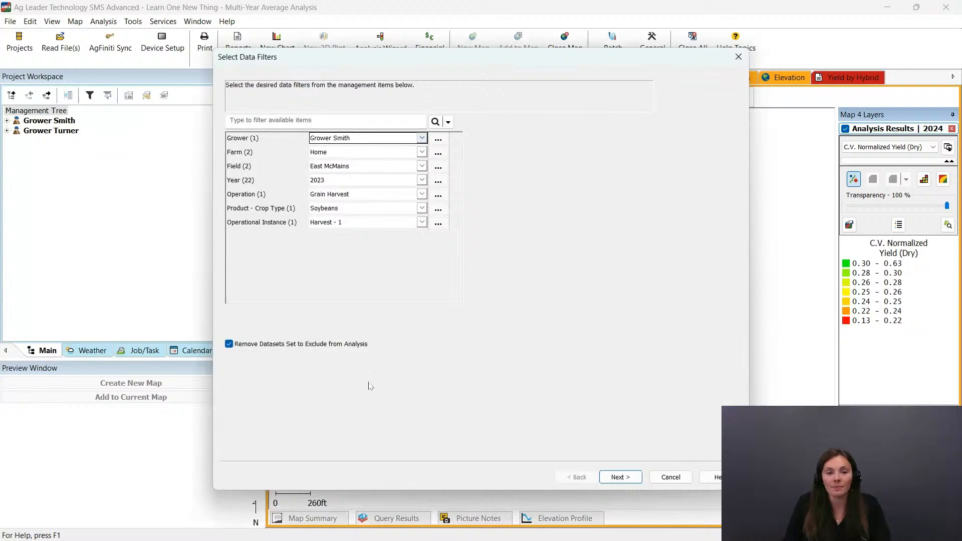
pyautogui.click(631, 476)
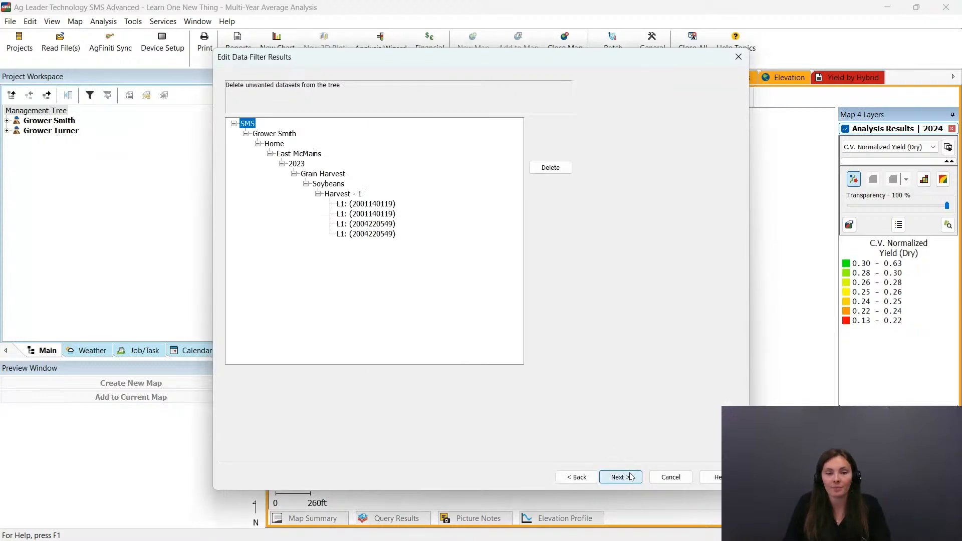
pyautogui.click(630, 476)
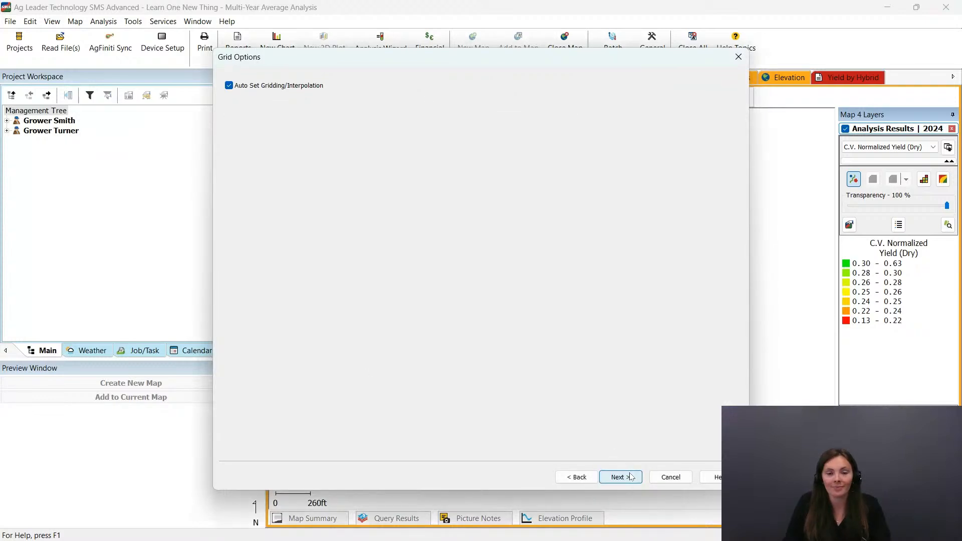
pyautogui.click(631, 476)
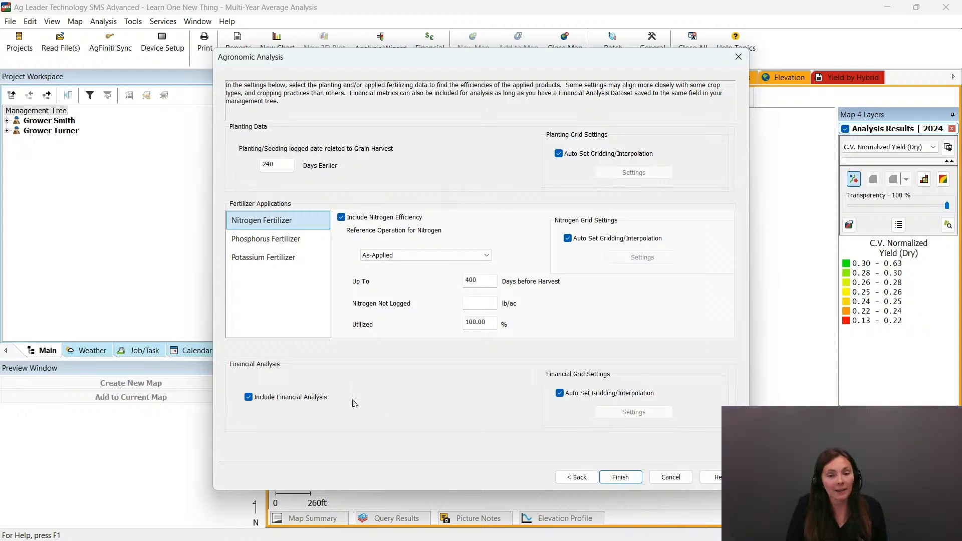
pyautogui.click(674, 477)
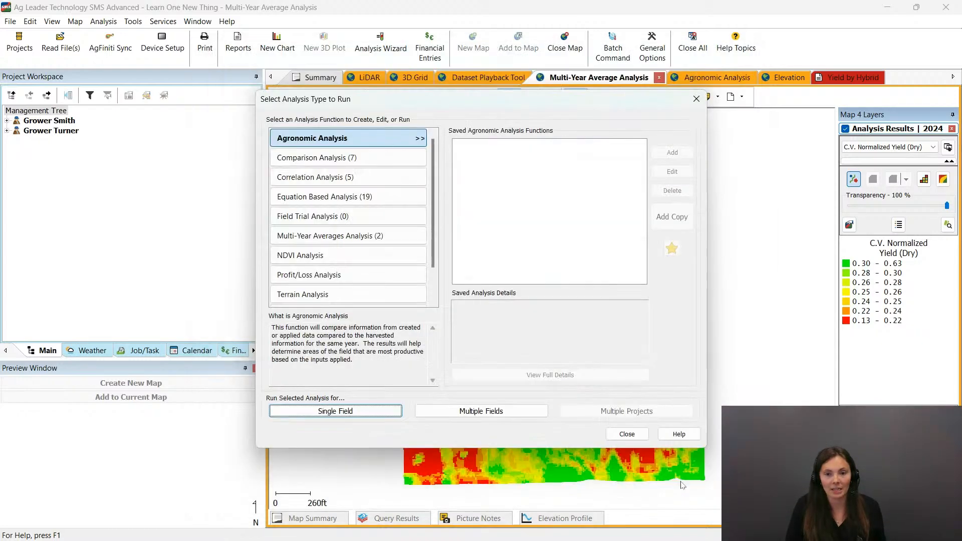
pyautogui.click(627, 433)
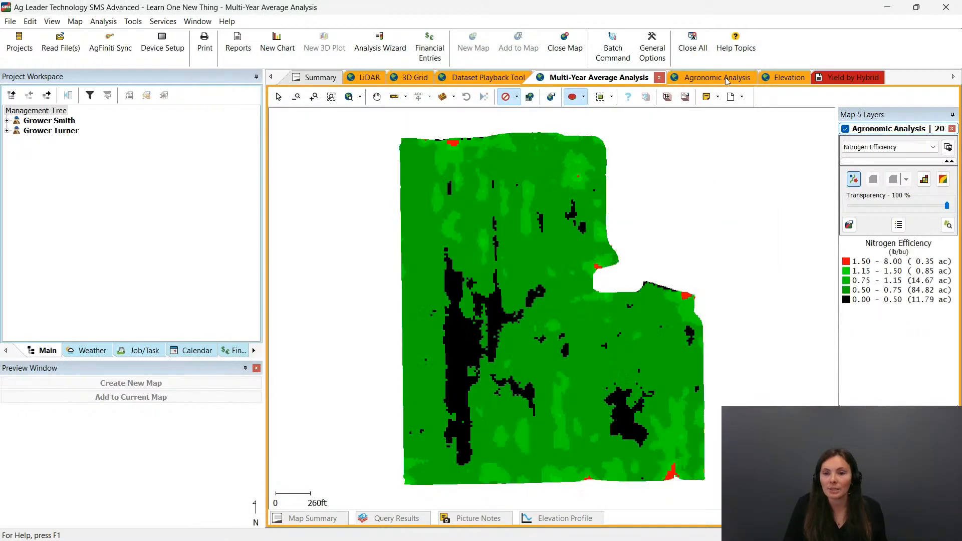
# View the Agronomic Analysis map and check the result attributes offered for its layer, keeping Nitrogen Efficiency
pyautogui.click(736, 70)
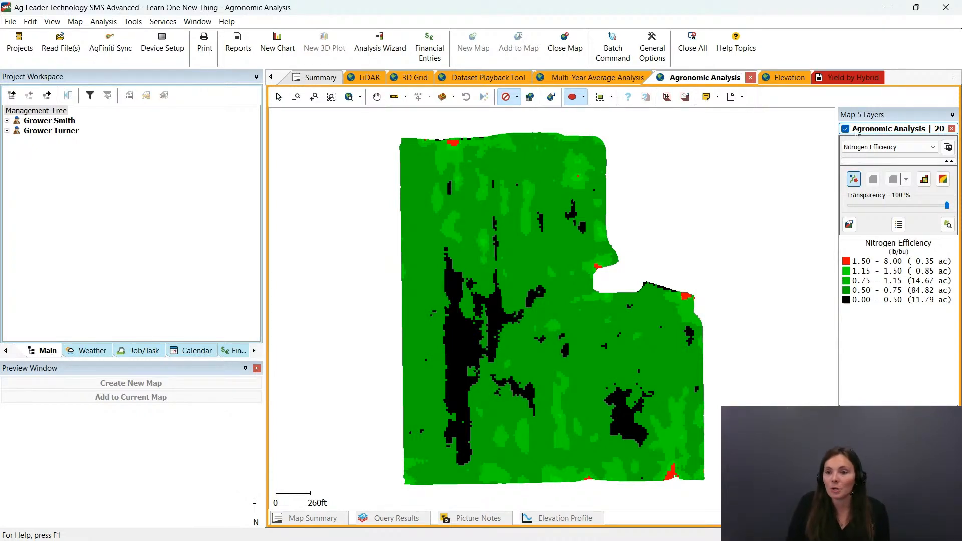
pyautogui.click(864, 152)
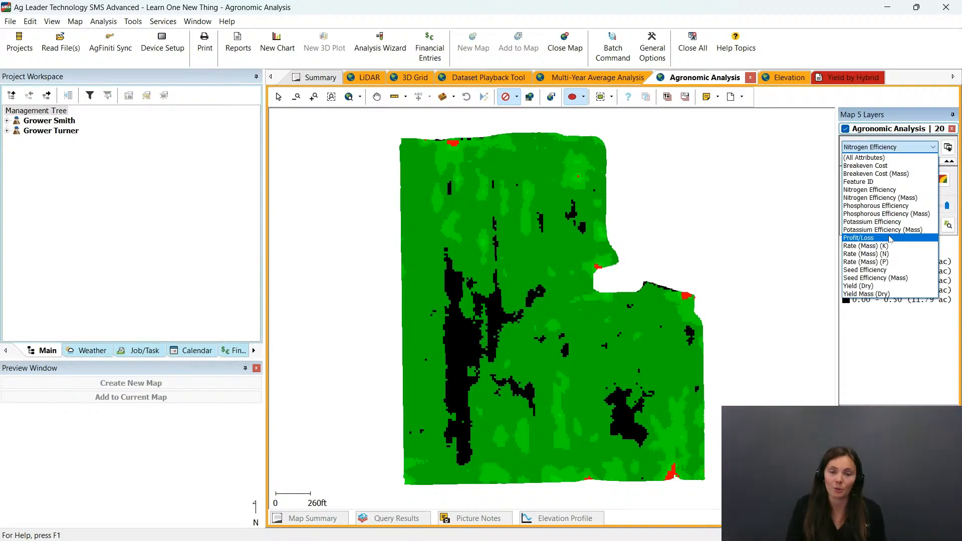
pyautogui.click(657, 305)
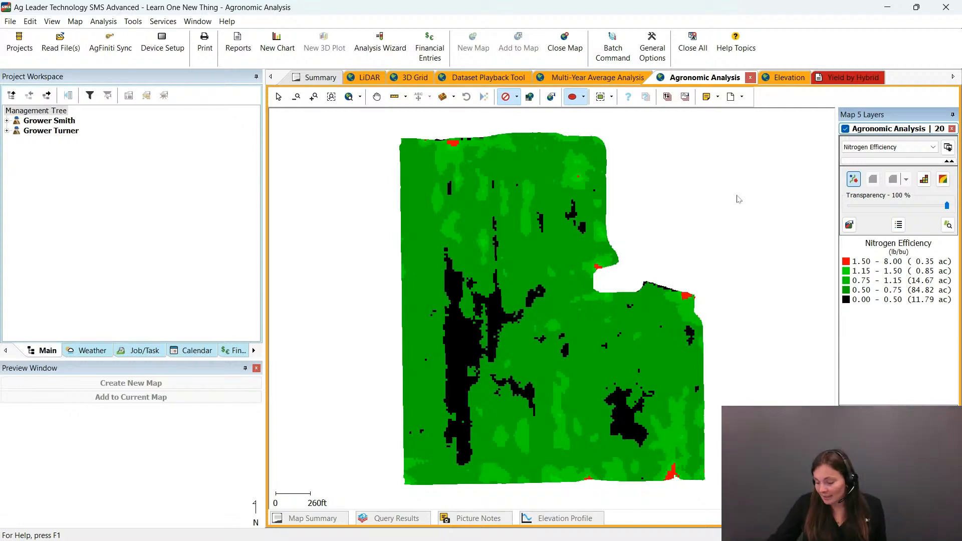
pyautogui.moveTo(597, 155)
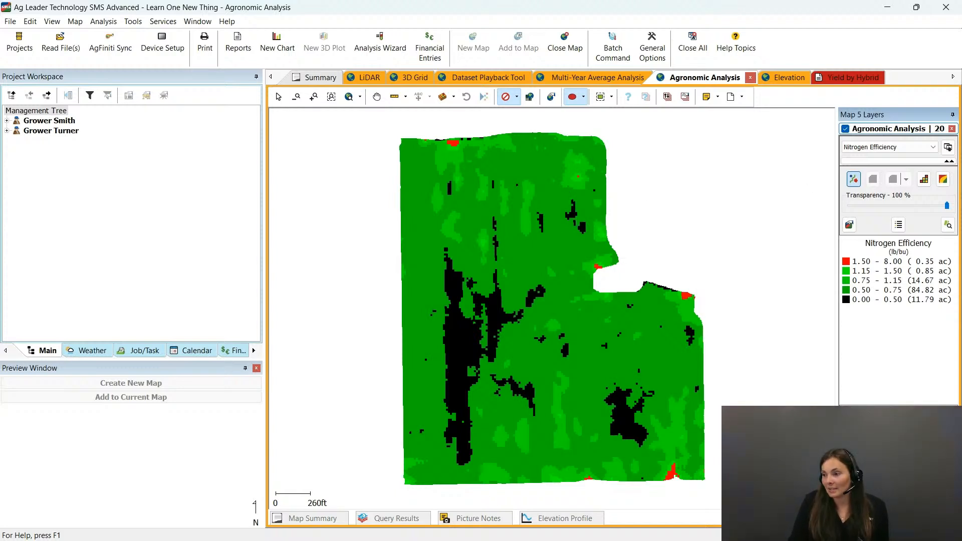
# Bring the AgFiniti Licenses page into view at full size, and show the account options that lead to Licenses
pyautogui.moveTo(961, 65); pyautogui.dragTo(298, 53)
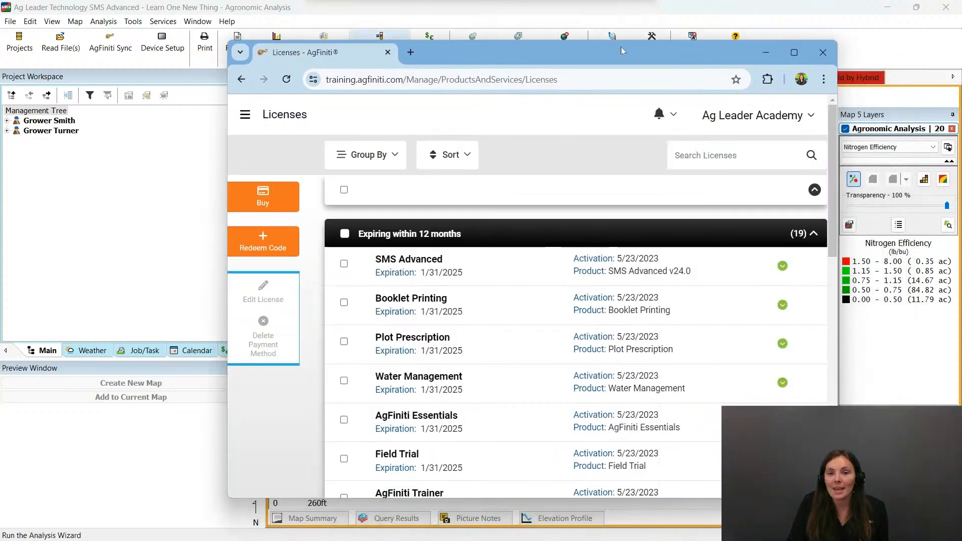
pyautogui.click(790, 54)
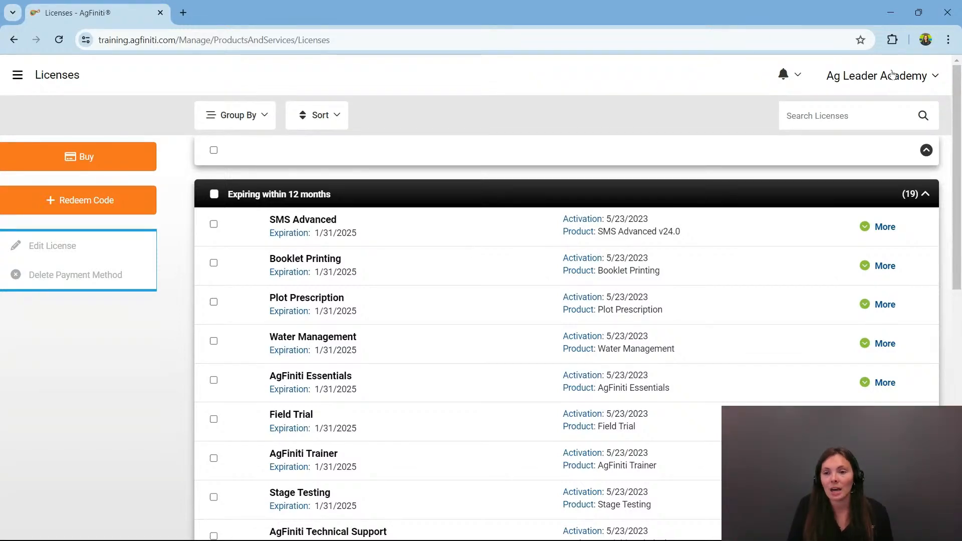
pyautogui.click(892, 75)
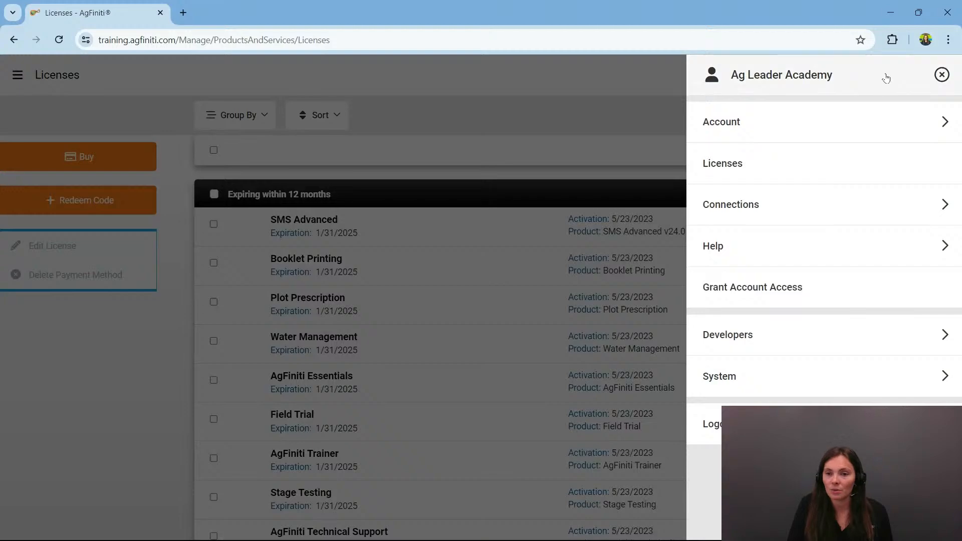
pyautogui.click(651, 143)
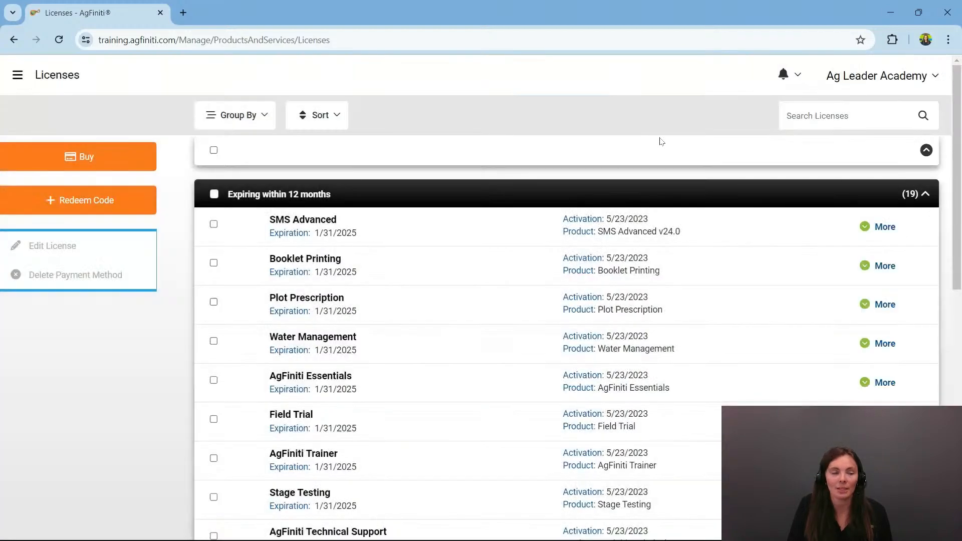
# Select the Booklet Printing, Plot Prescription, Water Management and Field Trial licenses, and open the page for buying or renewing licenses
pyautogui.click(214, 264)
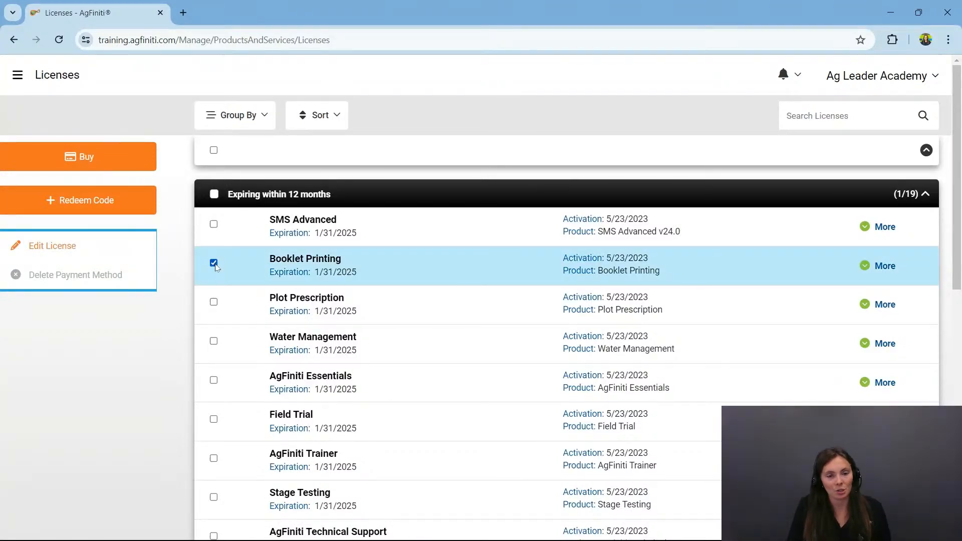
pyautogui.click(214, 303)
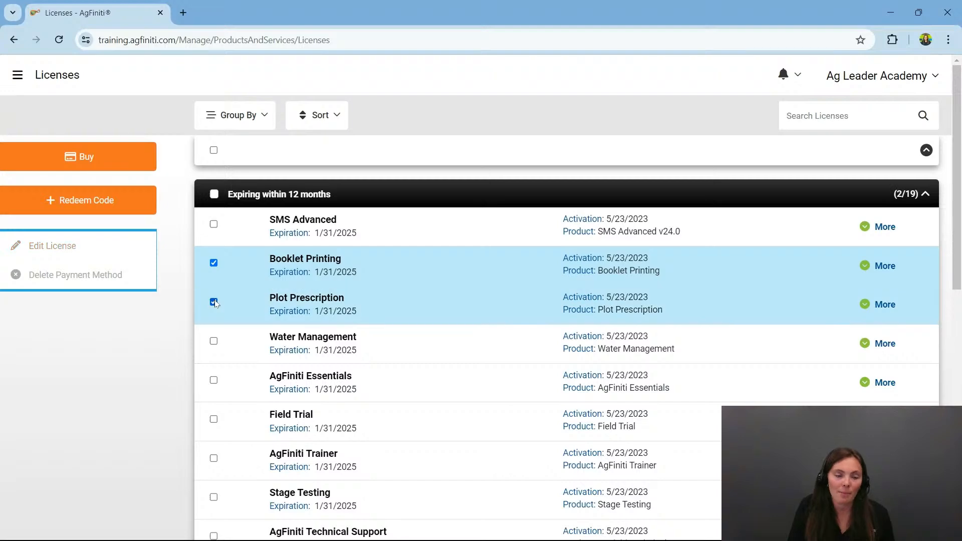
pyautogui.click(213, 341)
pyautogui.click(213, 420)
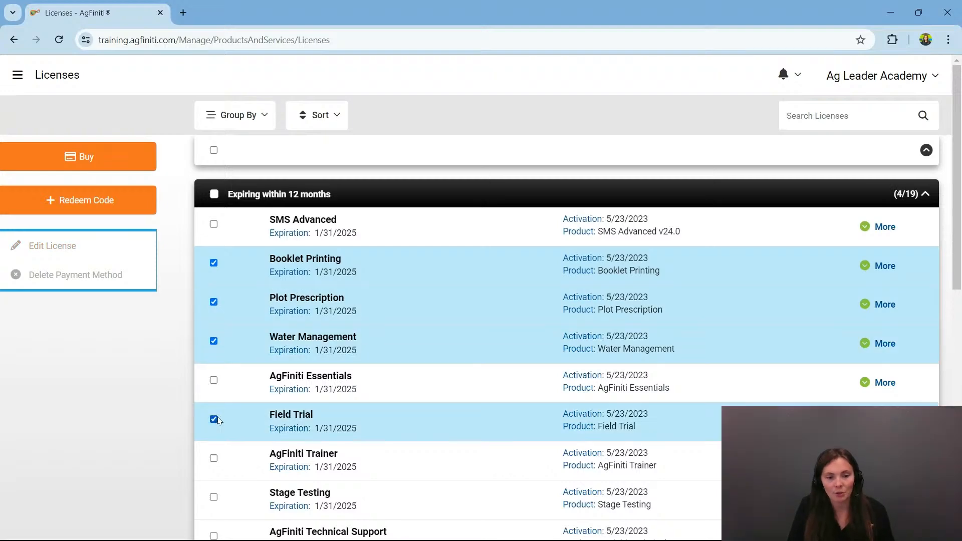
pyautogui.scroll(-4, 224, 418)
pyautogui.scroll(4, 224, 418)
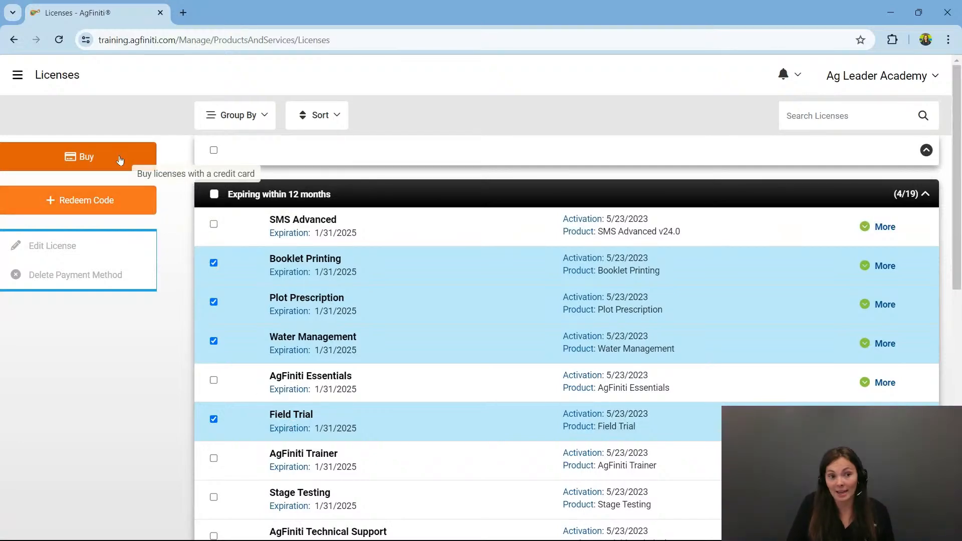
pyautogui.click(120, 160)
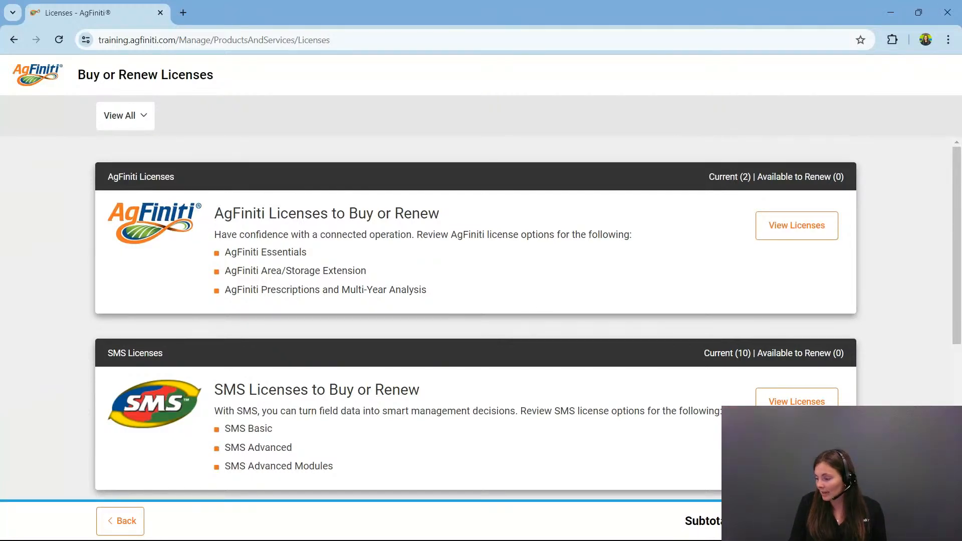
pyautogui.press('super+d')
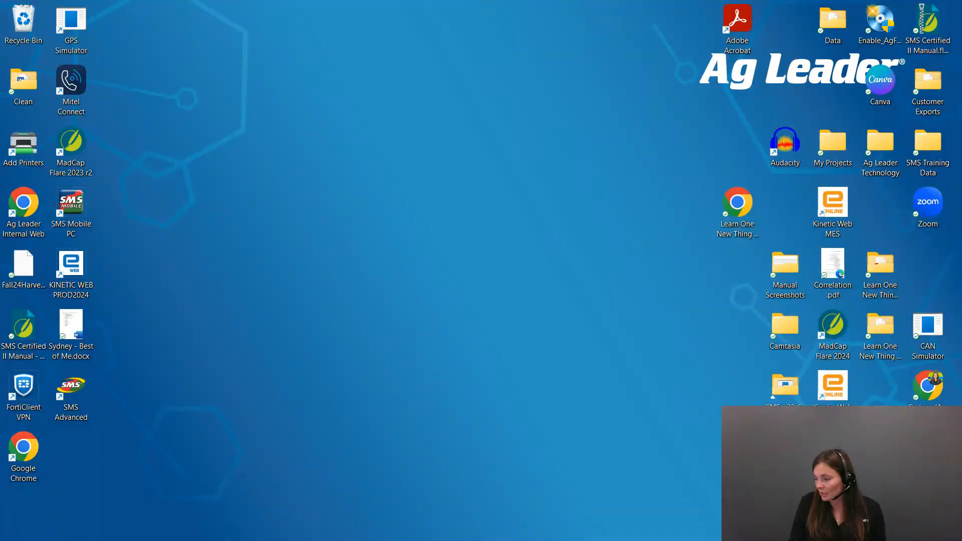
pyautogui.press('super+d')
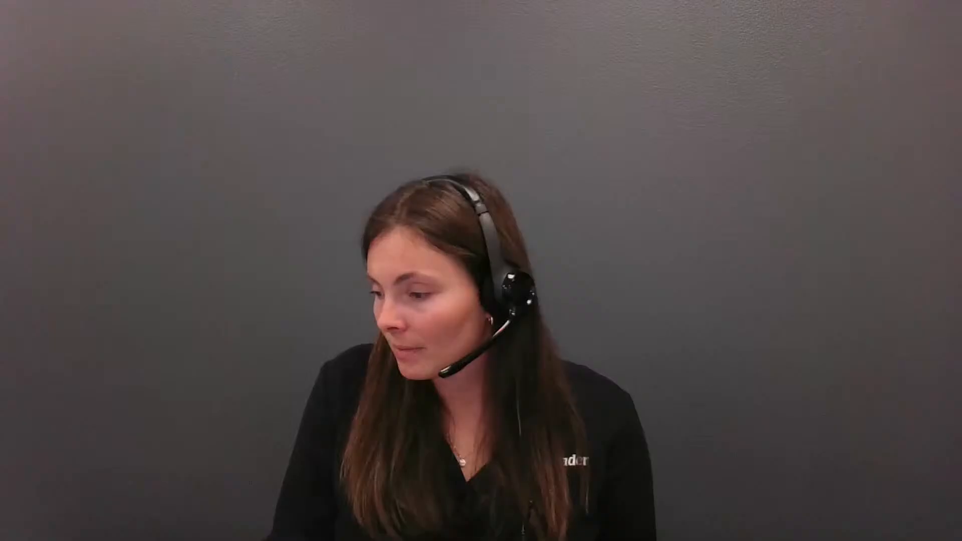